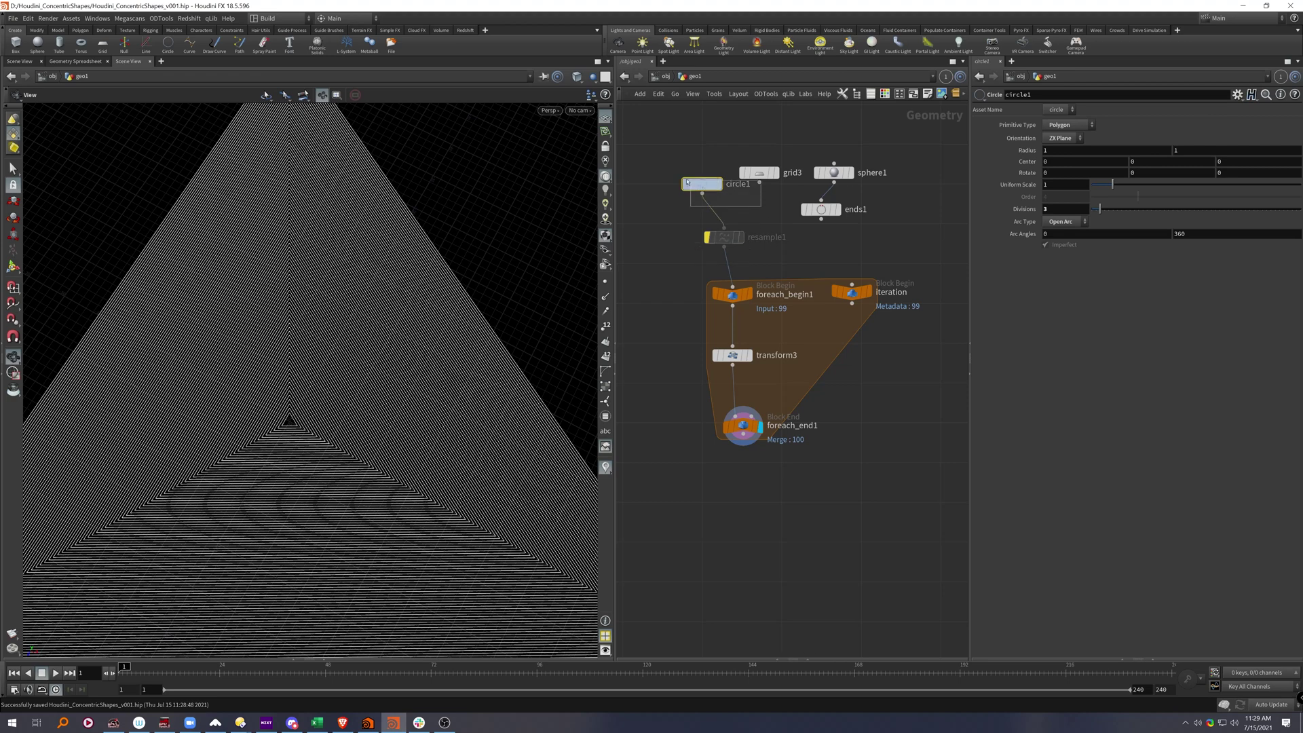
- Raise the circle's divisions to 19
shift+click(759, 173)
drag(1099, 209, 1168, 210)
drag(759, 184, 749, 271)
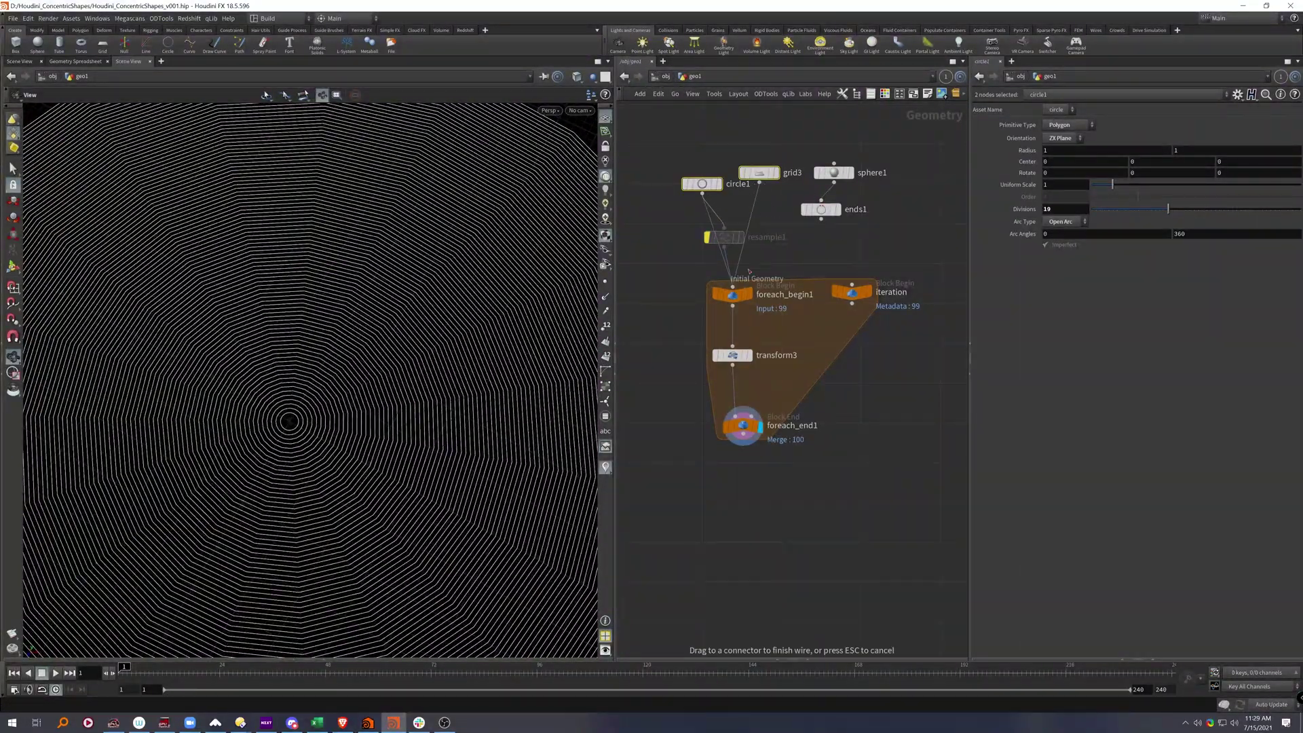
- Test grid3, then the sphere from ends1, as inputs to foreach_begin1
click(750, 274)
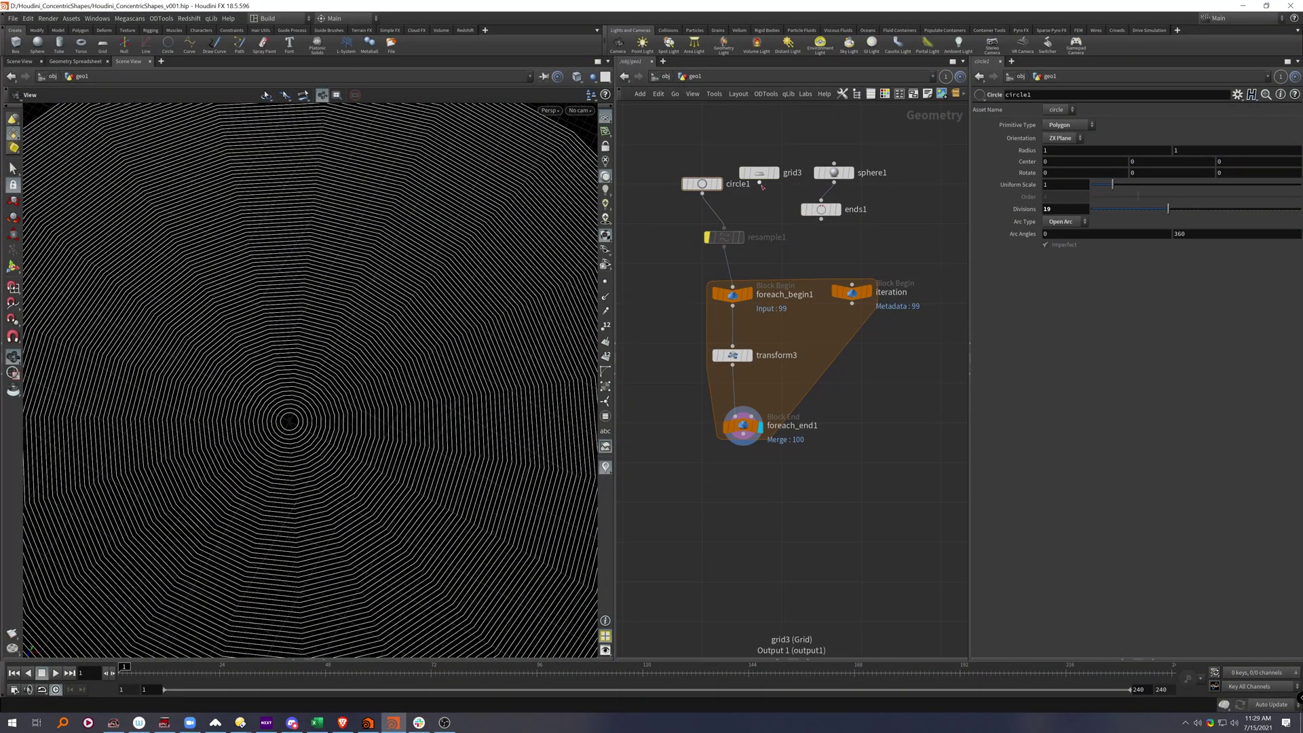
click(750, 277)
click(821, 218)
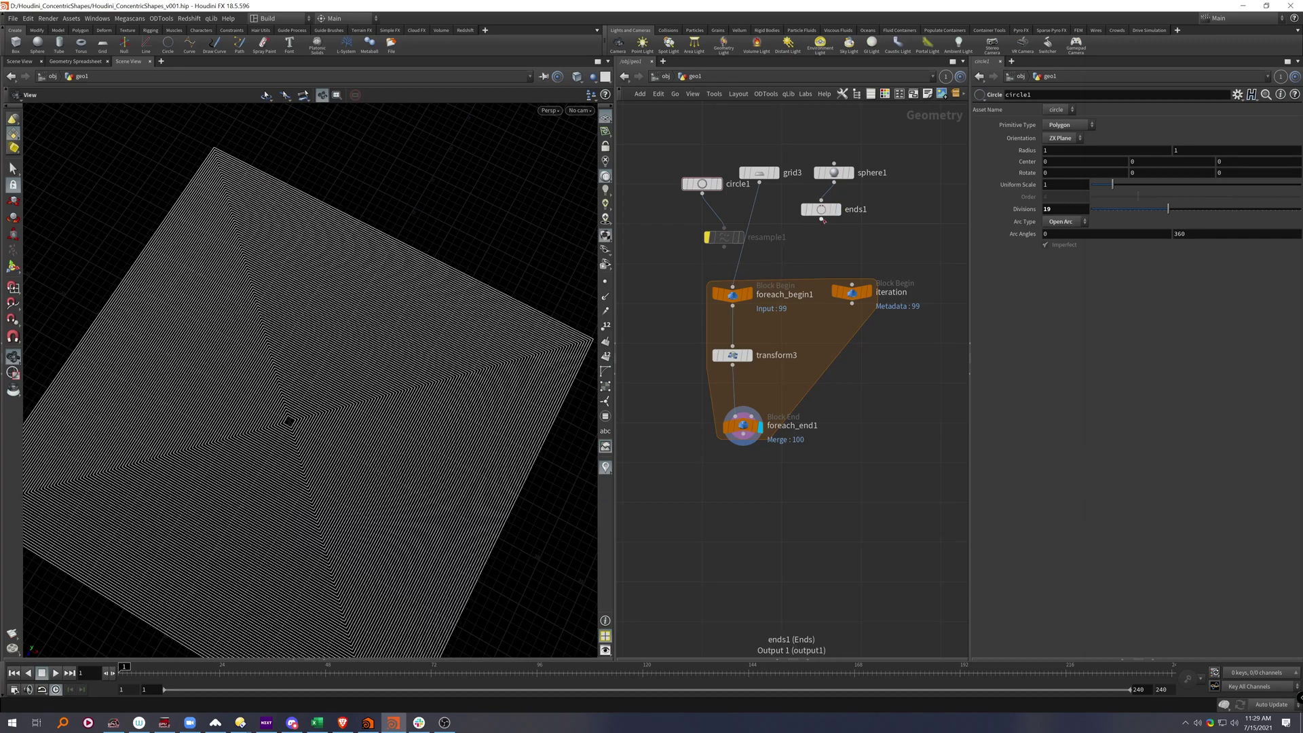
click(749, 287)
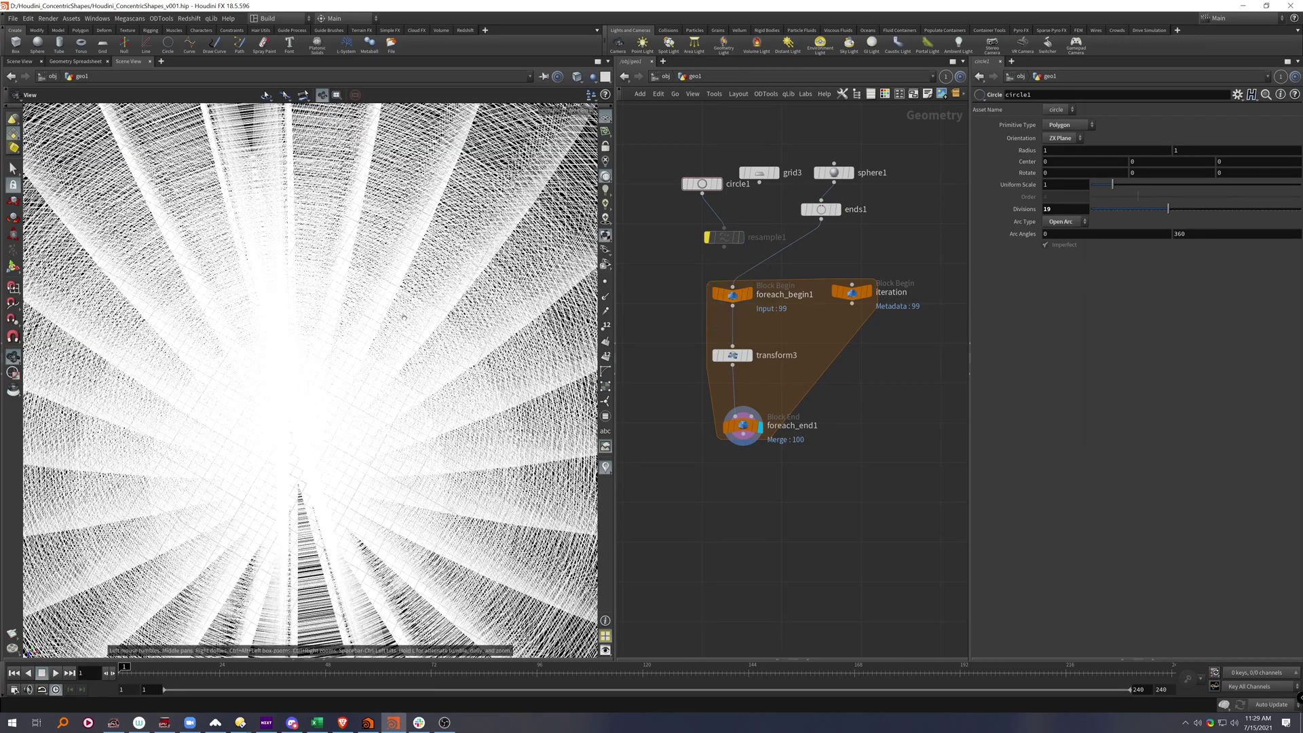
drag(378, 435, 398, 328)
scroll(260, 390, up, 3)
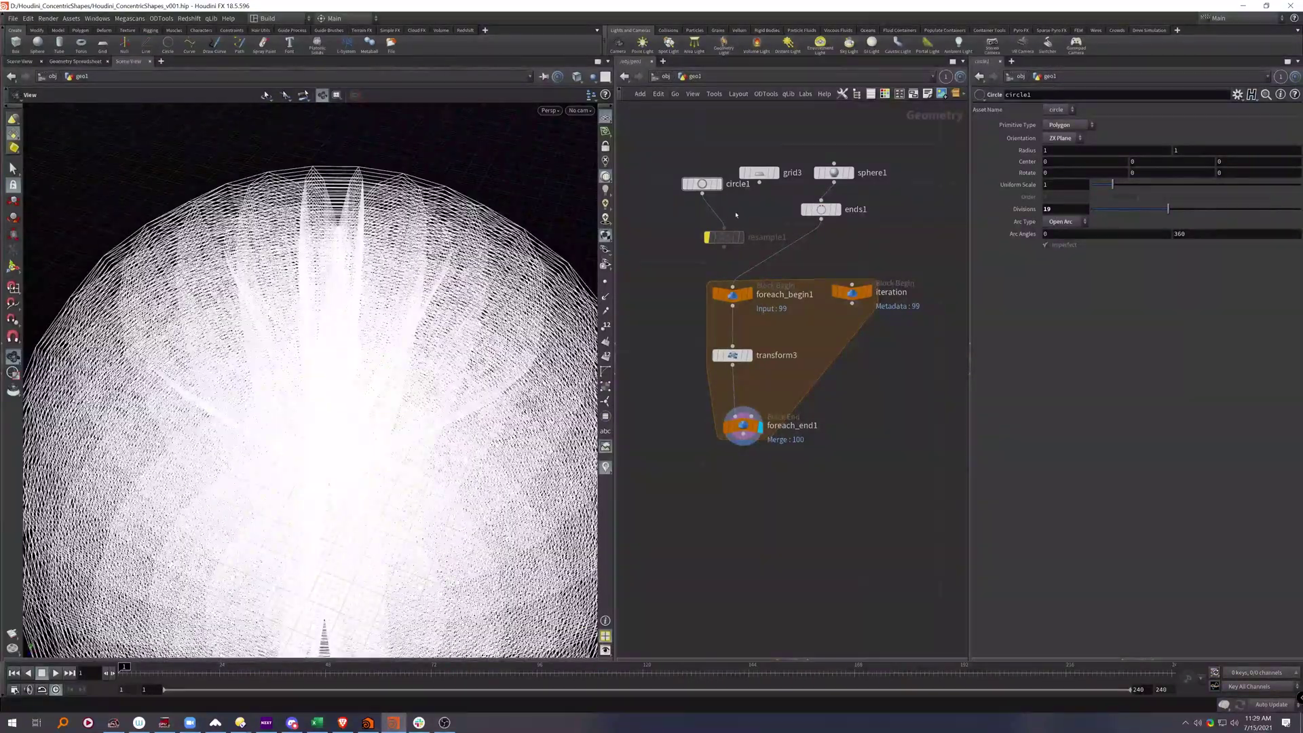
- Save the scene, reconnect resample1 into the loop, and view the rings from the top
key(ctrl+s)
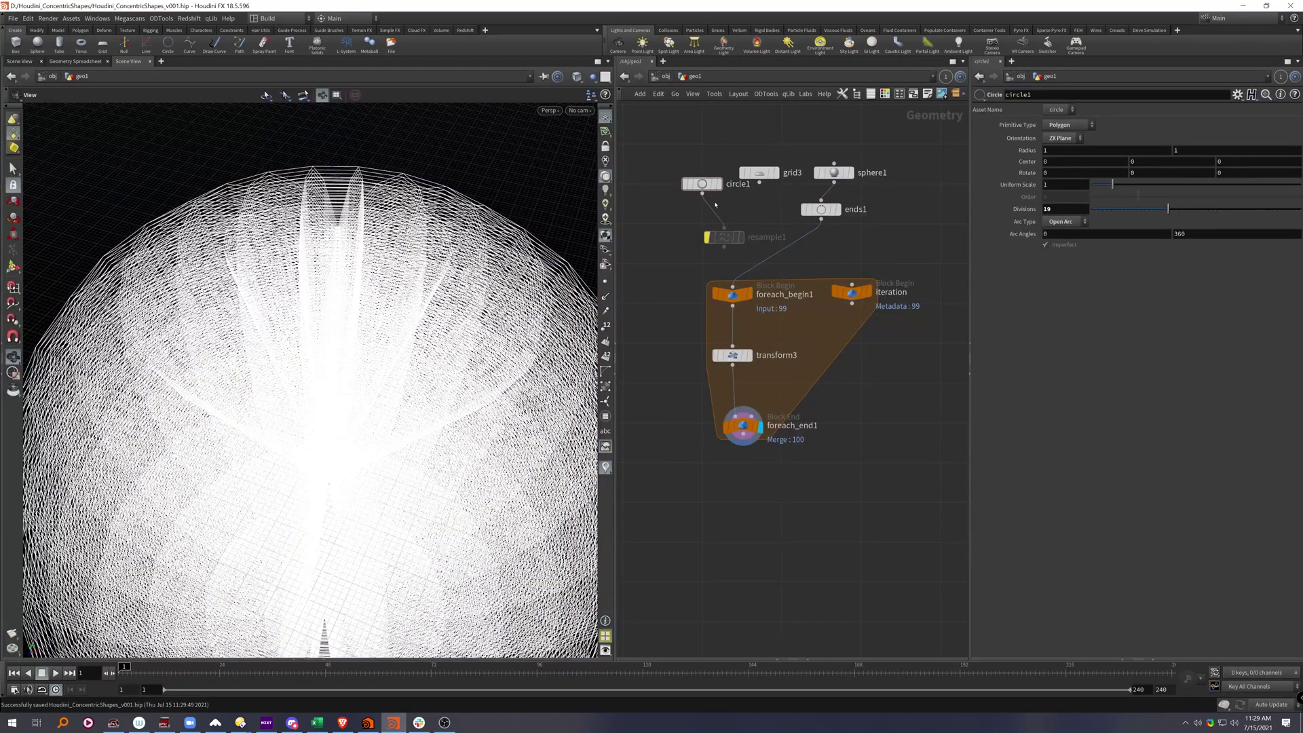
drag(724, 246, 733, 286)
mouse_move(326, 427)
mouse_down()
mouse_move(340, 399)
mouse_move(335, 451)
mouse_up()
right_drag(335, 451, 449, 337)
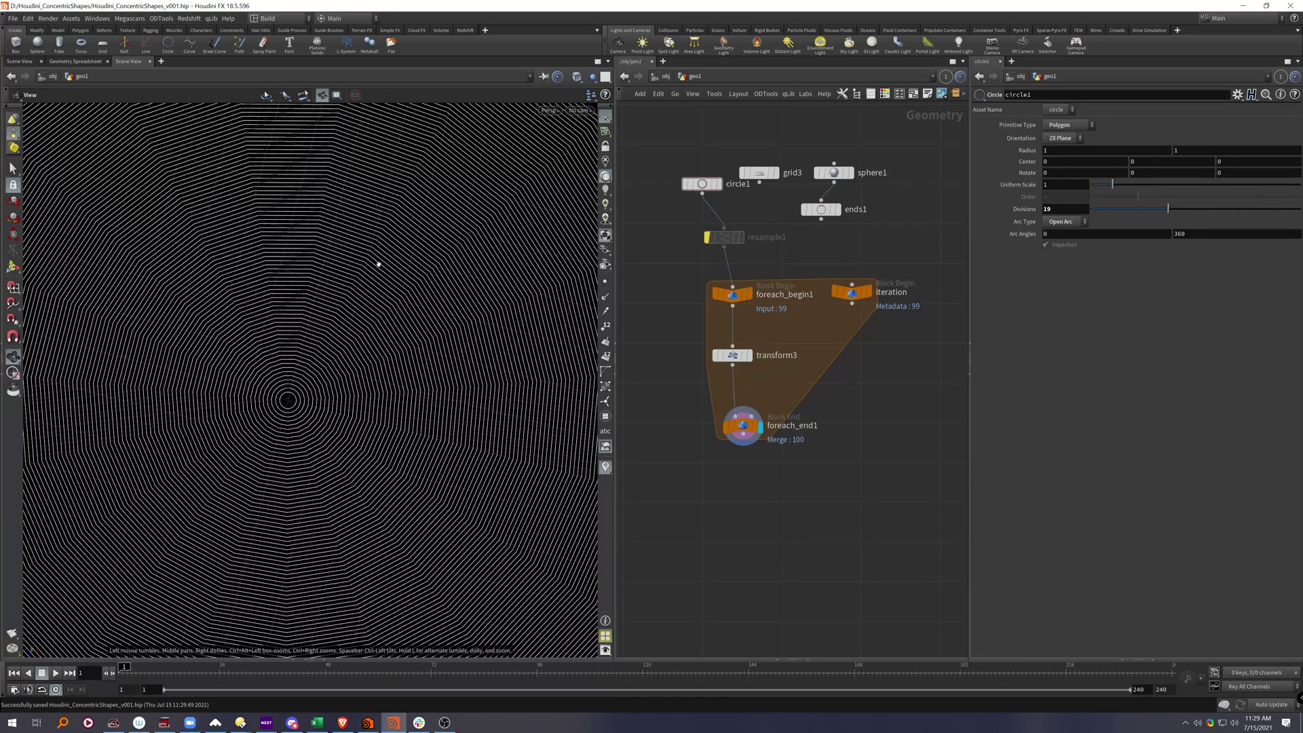
- Add a Copy and Transform node fed by circle1 and display its result
middle_drag(614, 293, 742, 281)
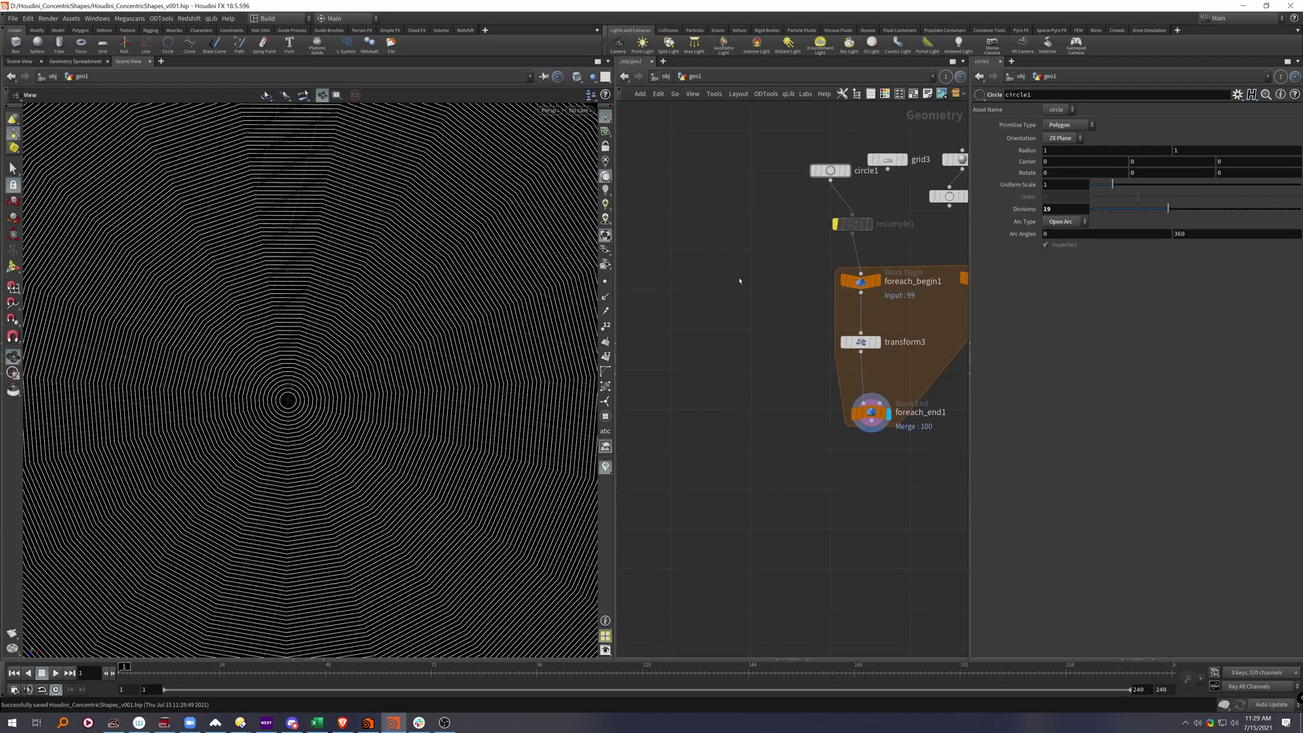
key(Tab)
text(attrib)
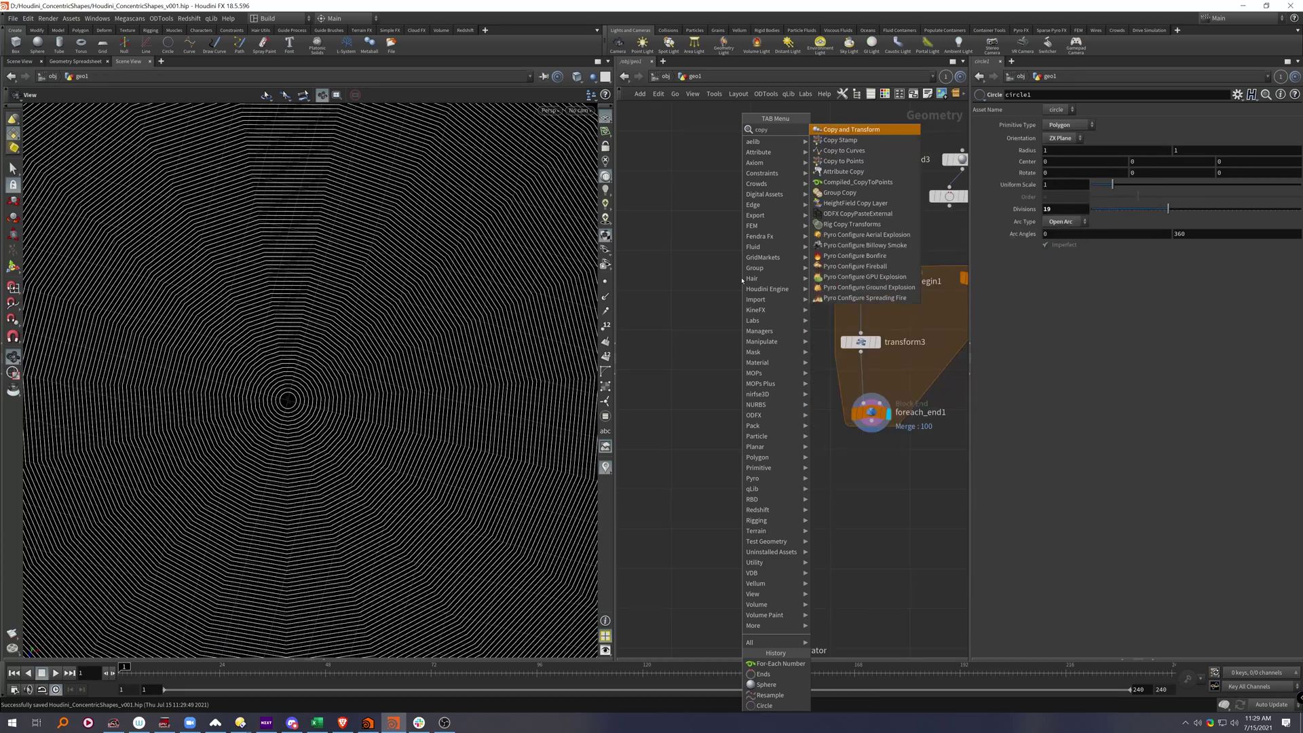
key(Return)
click(747, 293)
drag(830, 179, 741, 275)
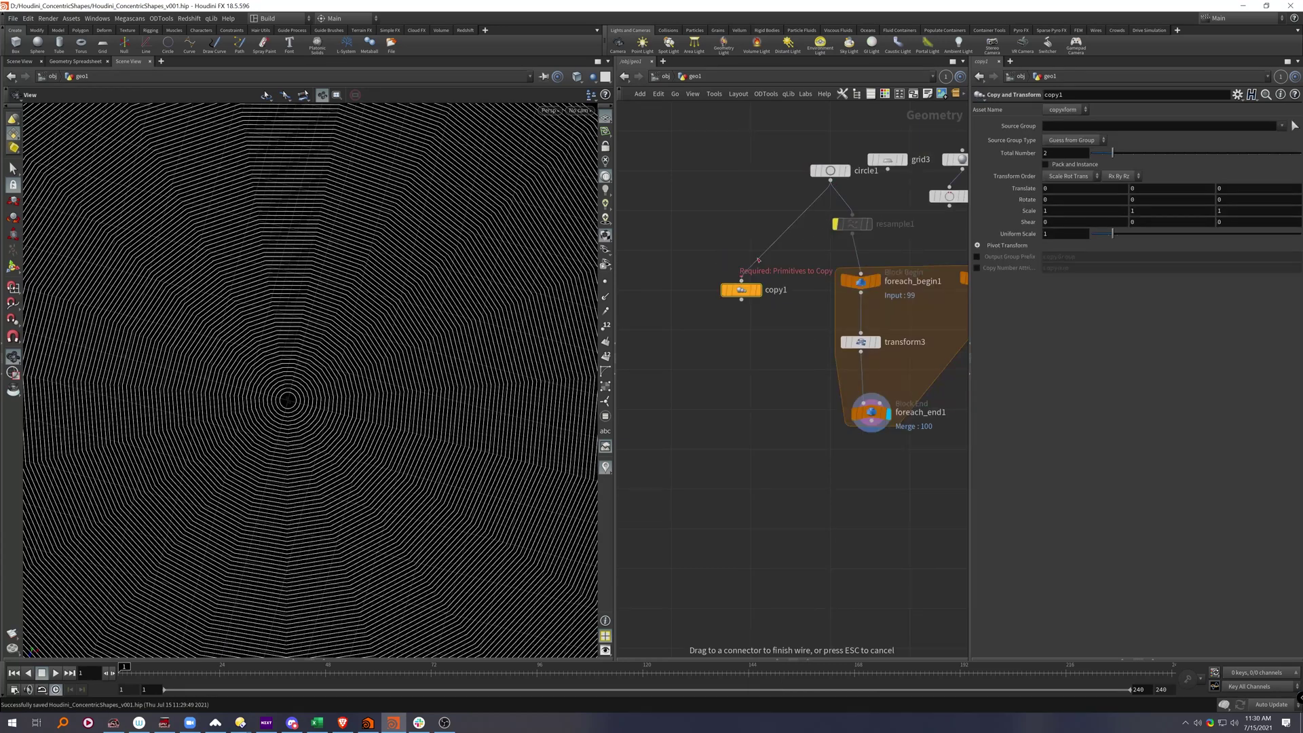
click(758, 289)
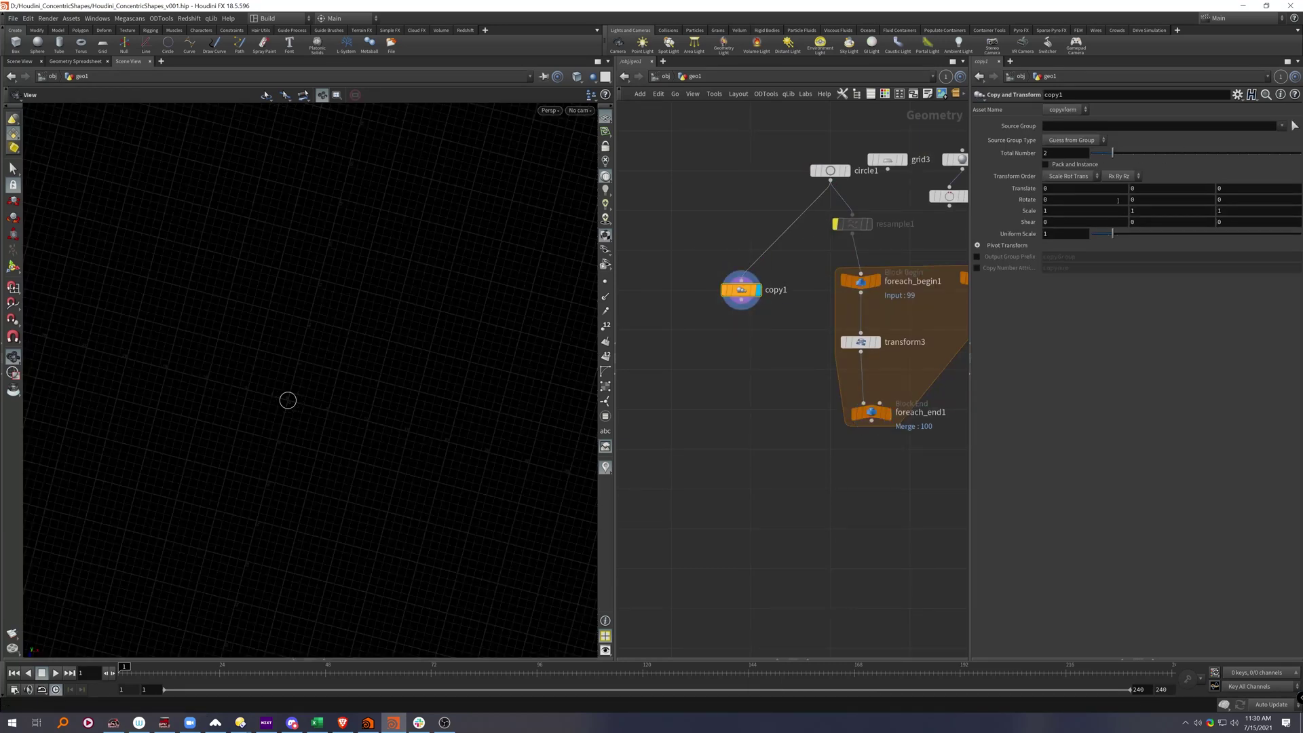
- Try uniform scales of 1.7, 1.61 and 1.35 with more copies, then delete copy1
drag(1113, 234, 1178, 234)
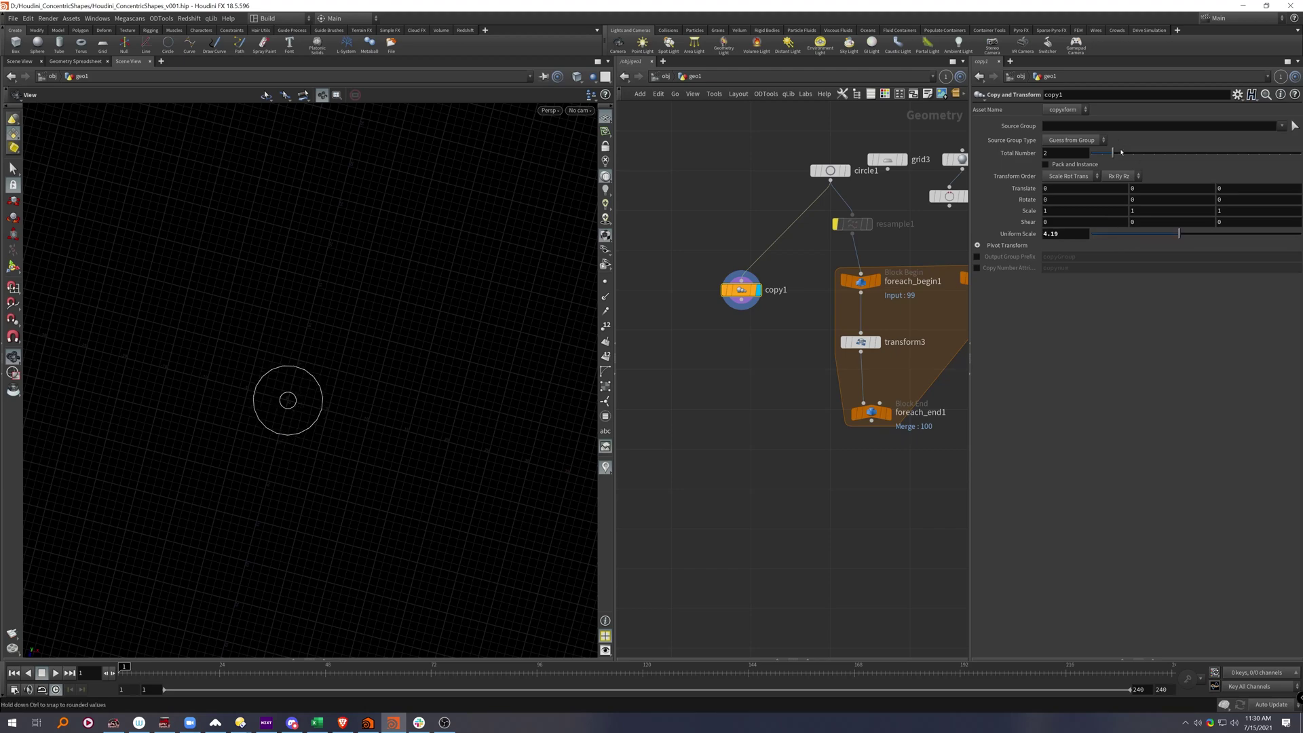
drag(1113, 153, 1279, 153)
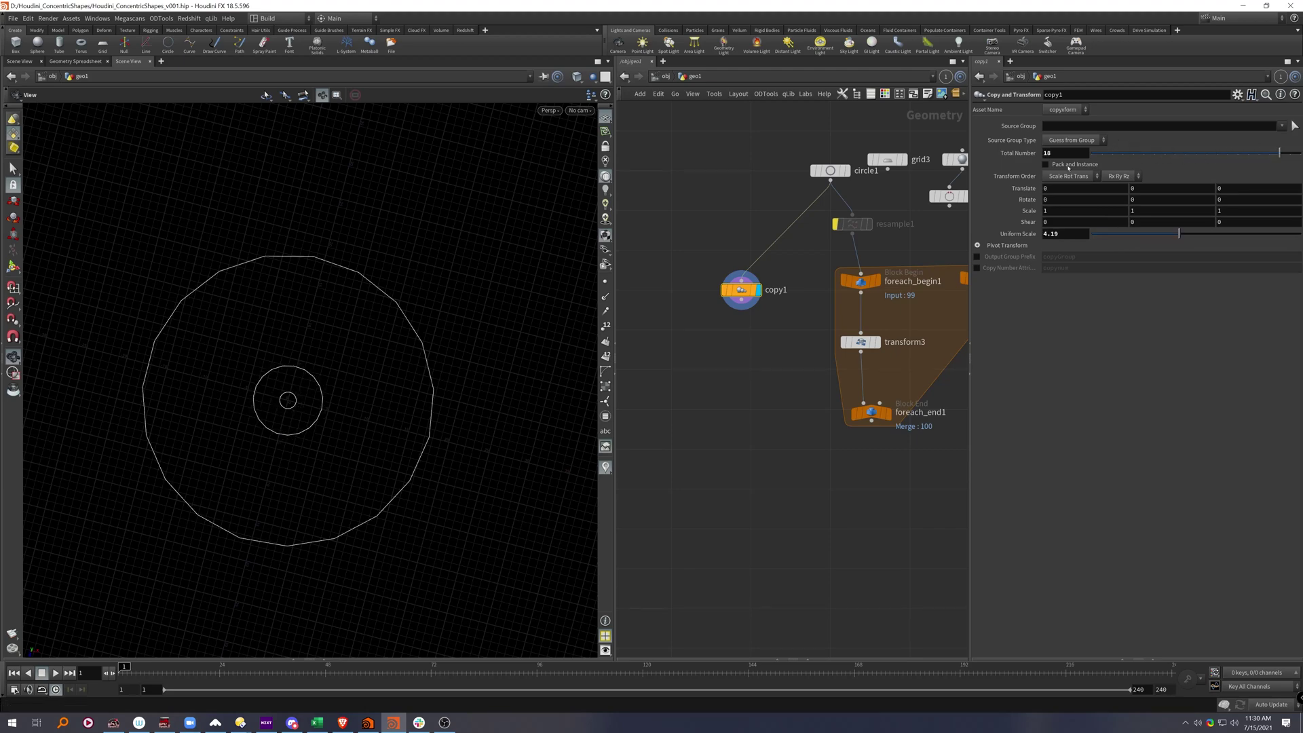
scroll(326, 445, up, 3)
drag(1168, 233, 1120, 242)
drag(580, 352, 460, 353)
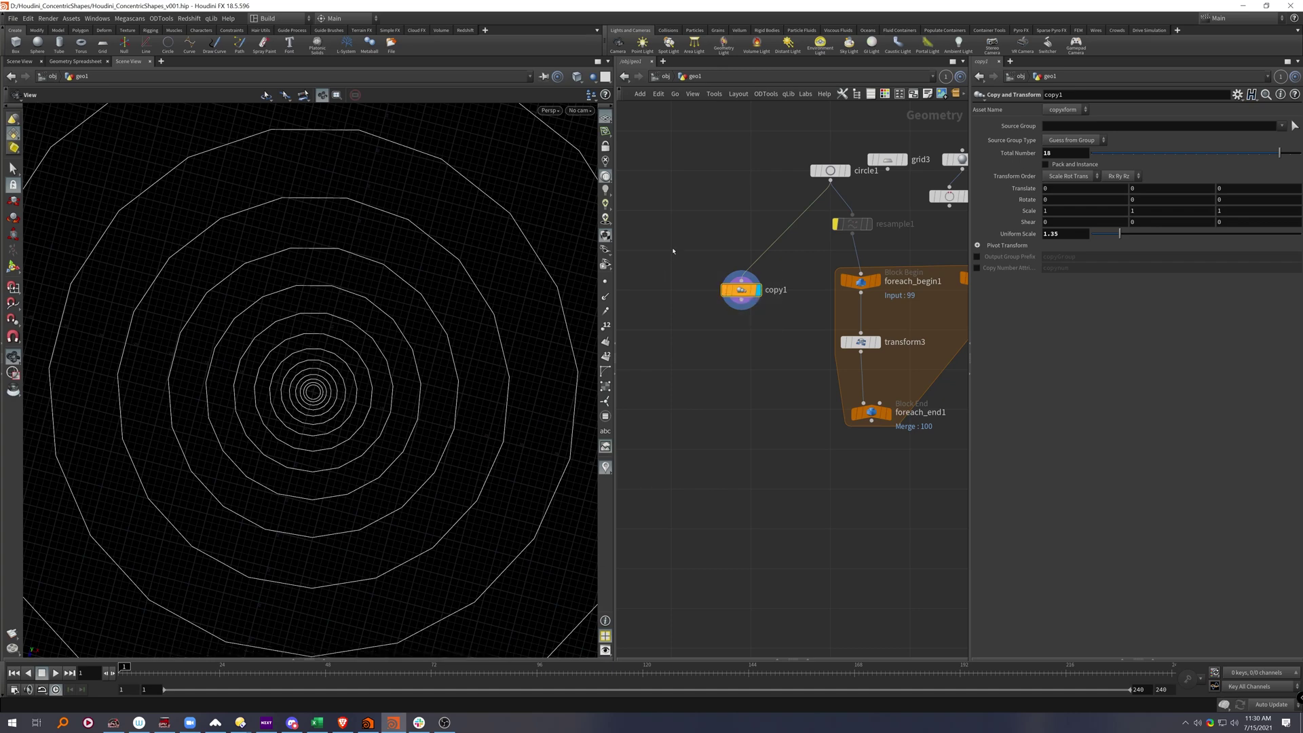
key(Delete)
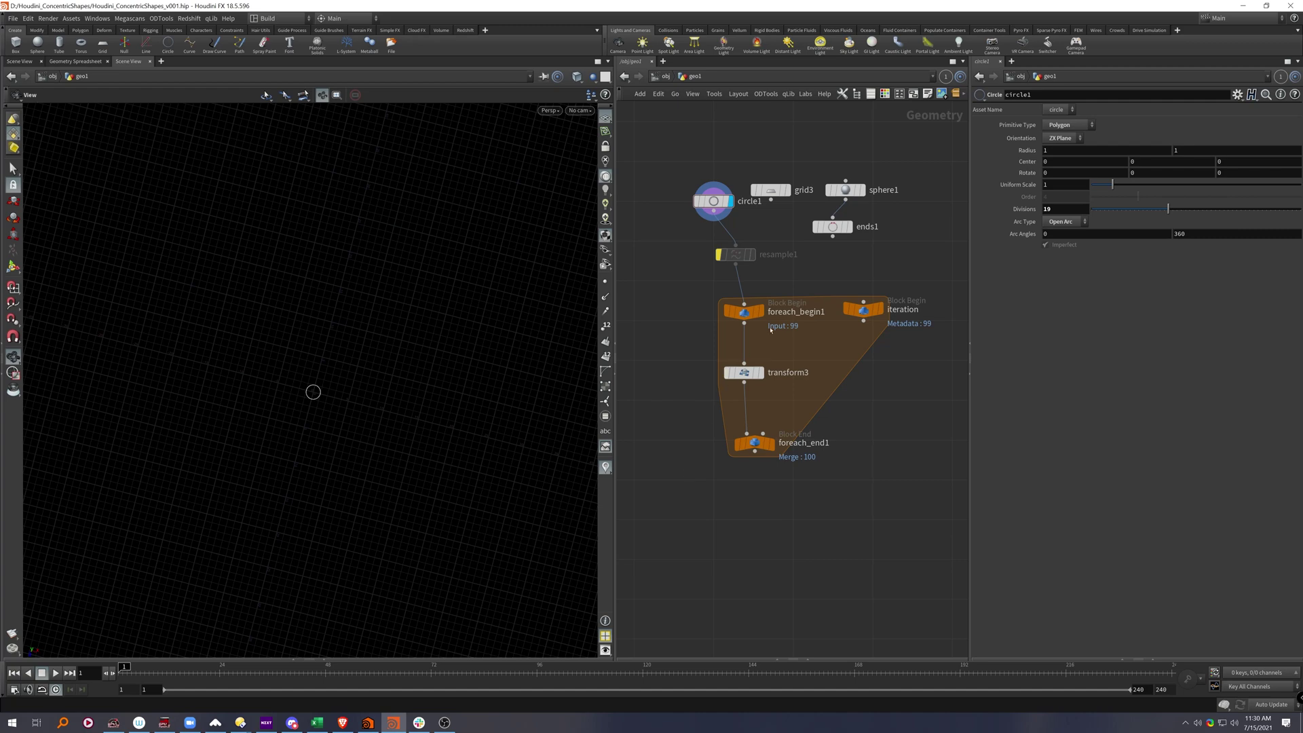
- Add a second For-Each Number block, save, and feed resample1 into foreach_begin2
click(771, 445)
key(Tab)
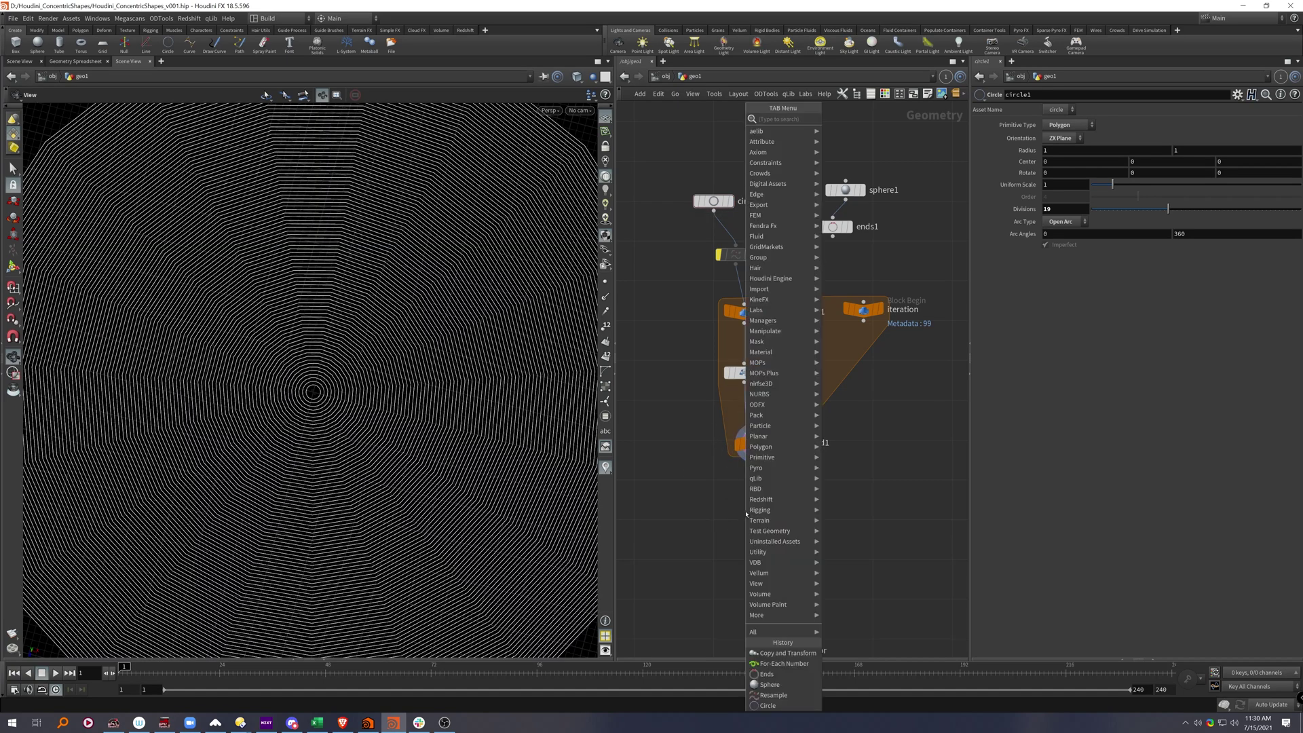
text(for)
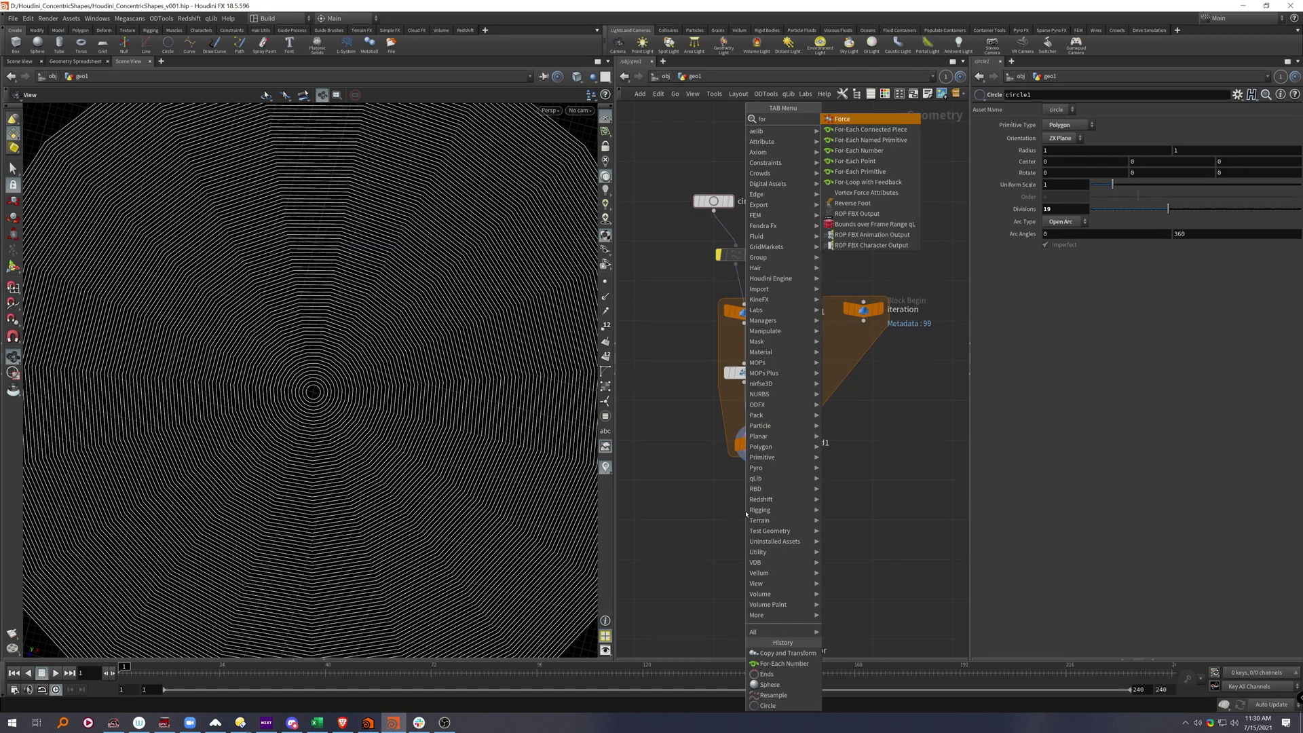
click(888, 151)
click(693, 536)
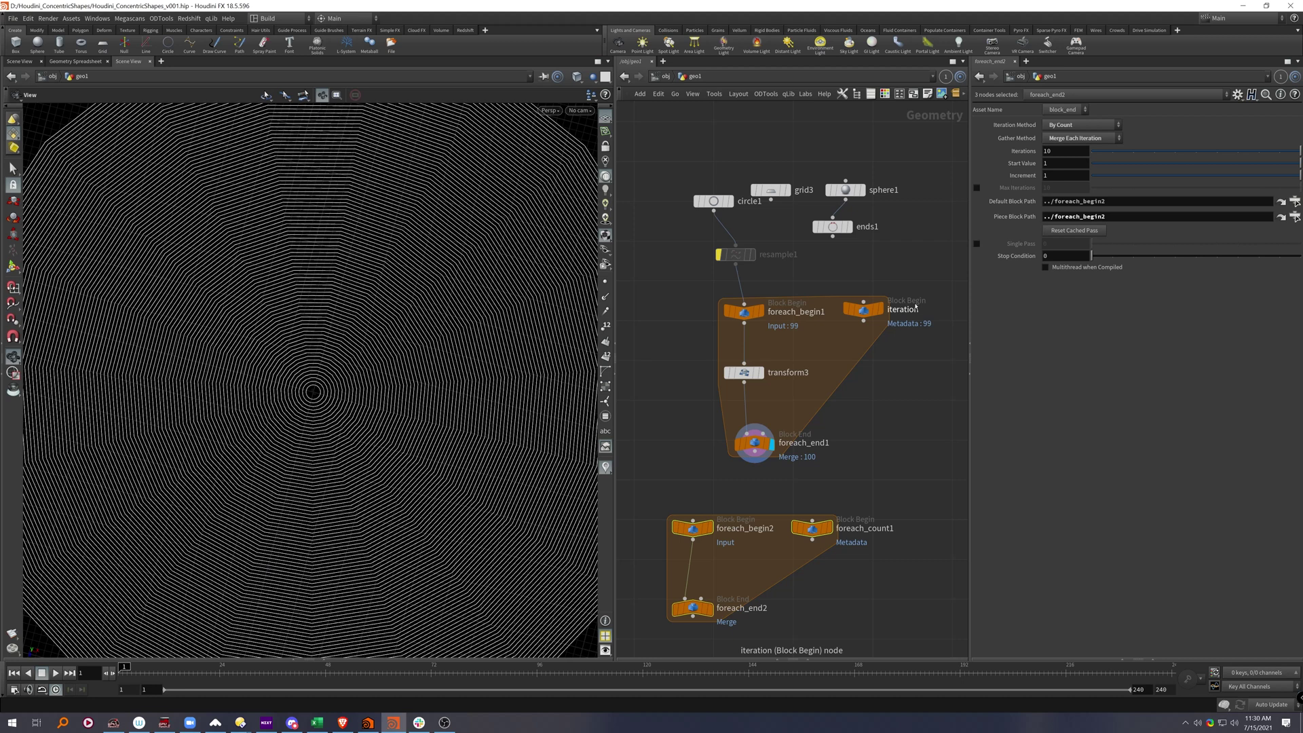
key(ctrl+s)
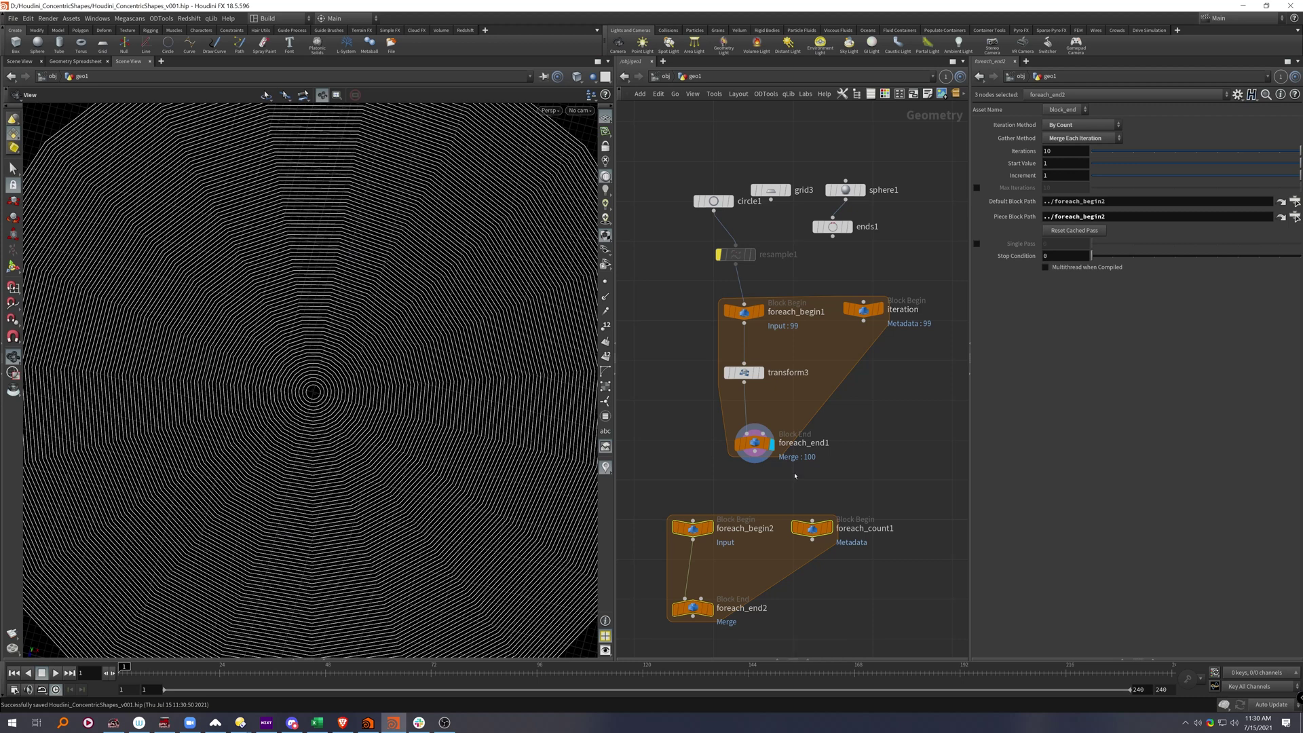
drag(735, 262, 692, 521)
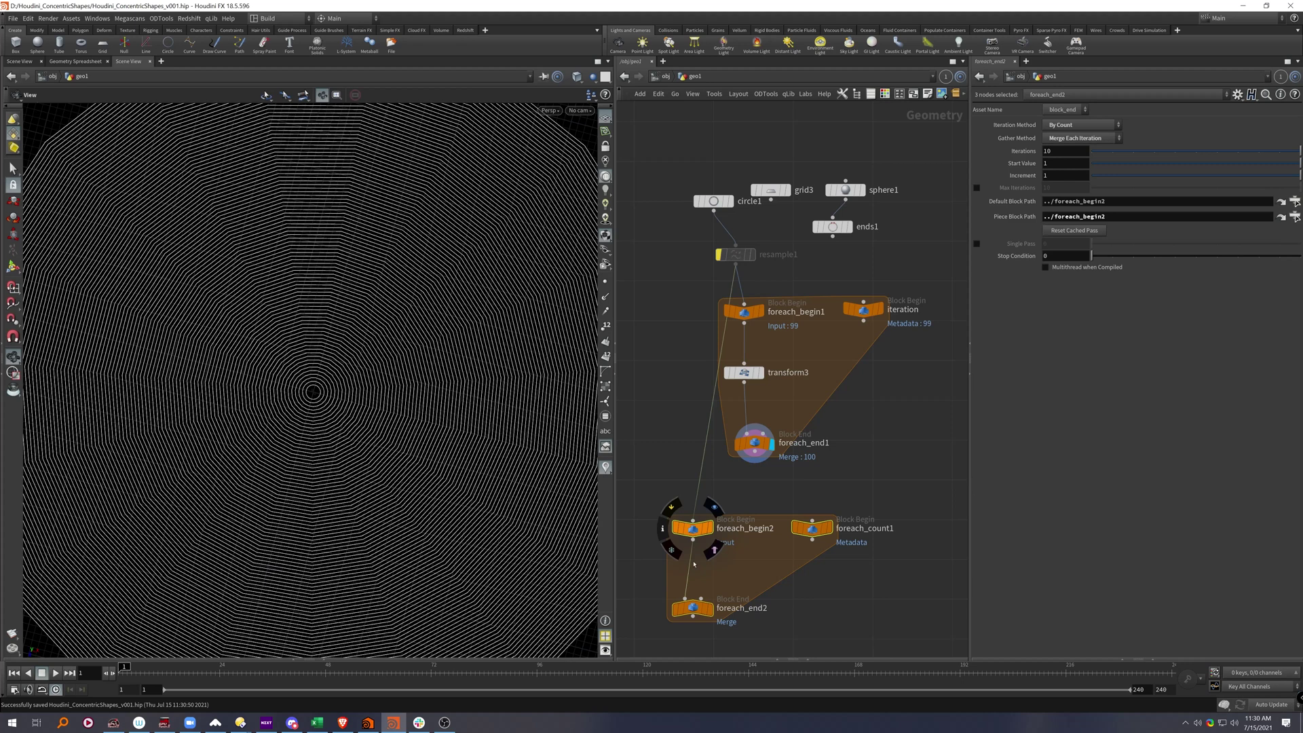
- Display foreach_end2 and drop a copy of transform3 onto the second loop's wire
click(713, 587)
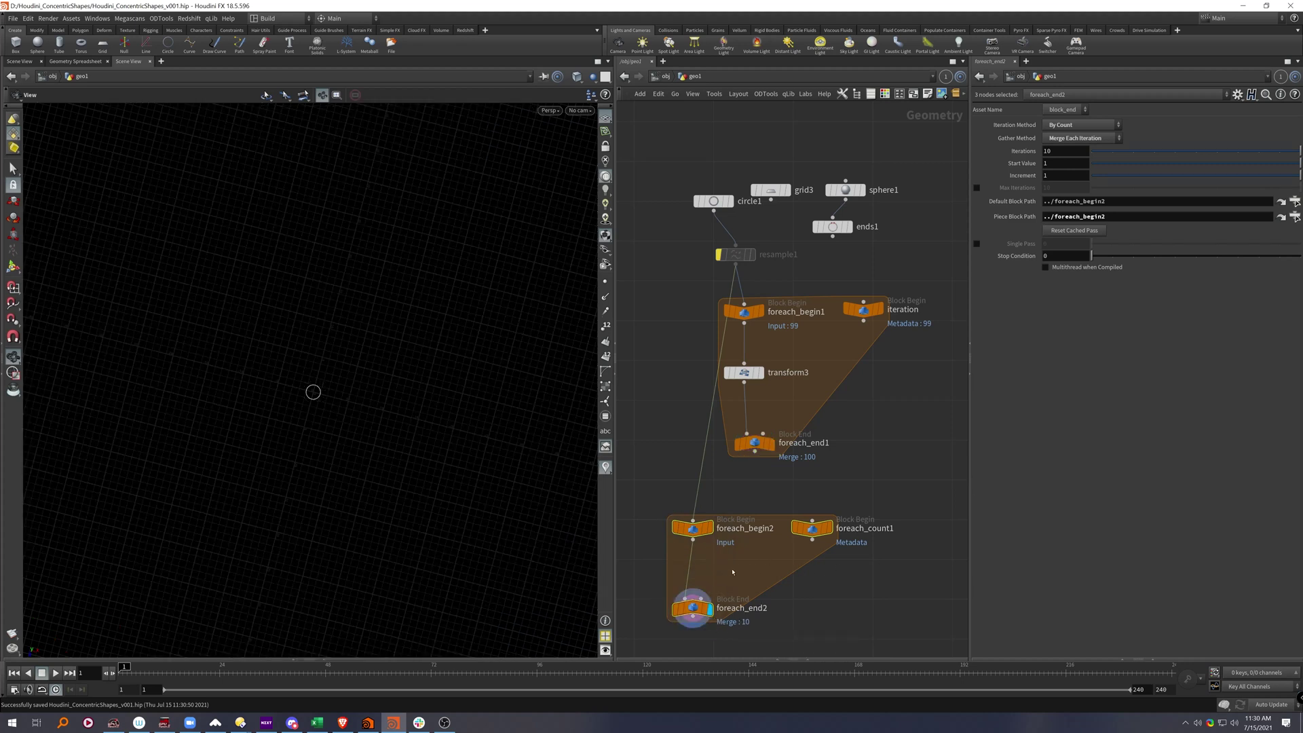
alt+drag(744, 373, 700, 564)
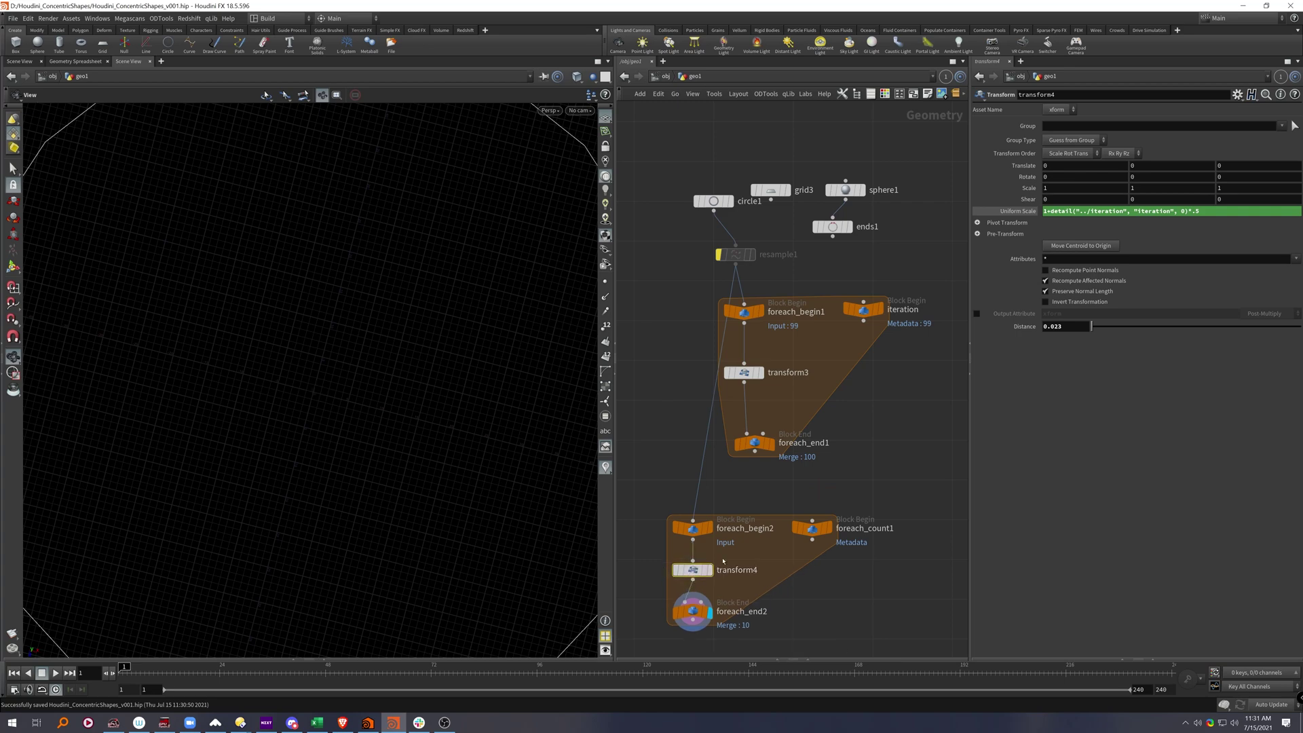
click(1168, 211)
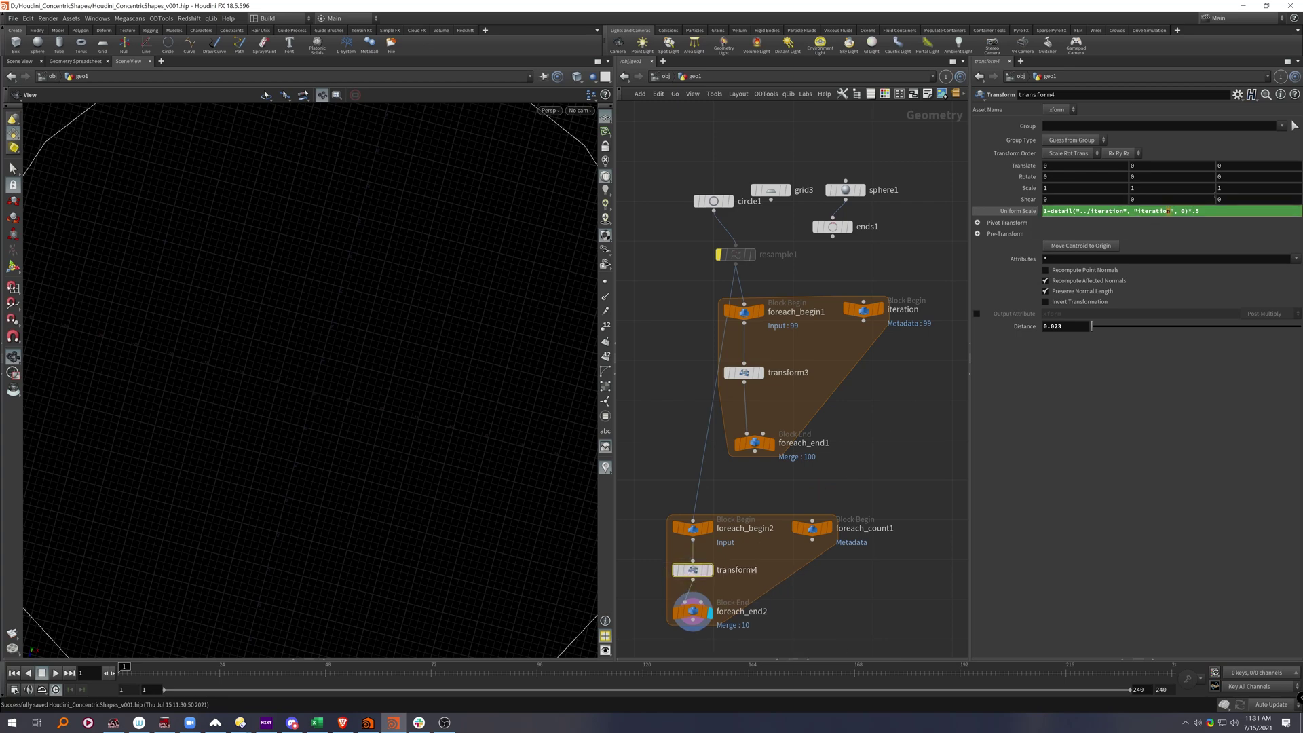
- Repoint the Uniform Scale expression to ../foreach_count1/ iteration, then select the second loop's nodes
key(BackSpace)
key(BackSpace)
key(BackSpace)
key(BackSpace)
text(tion)
key(BackSpace)
key(BackSpace)
key(BackSpace)
key(BackSpace)
key(BackSpace)
key(BackSpace)
key(BackSpace)
key(BackSpace)
key(BackSpace)
text(for)
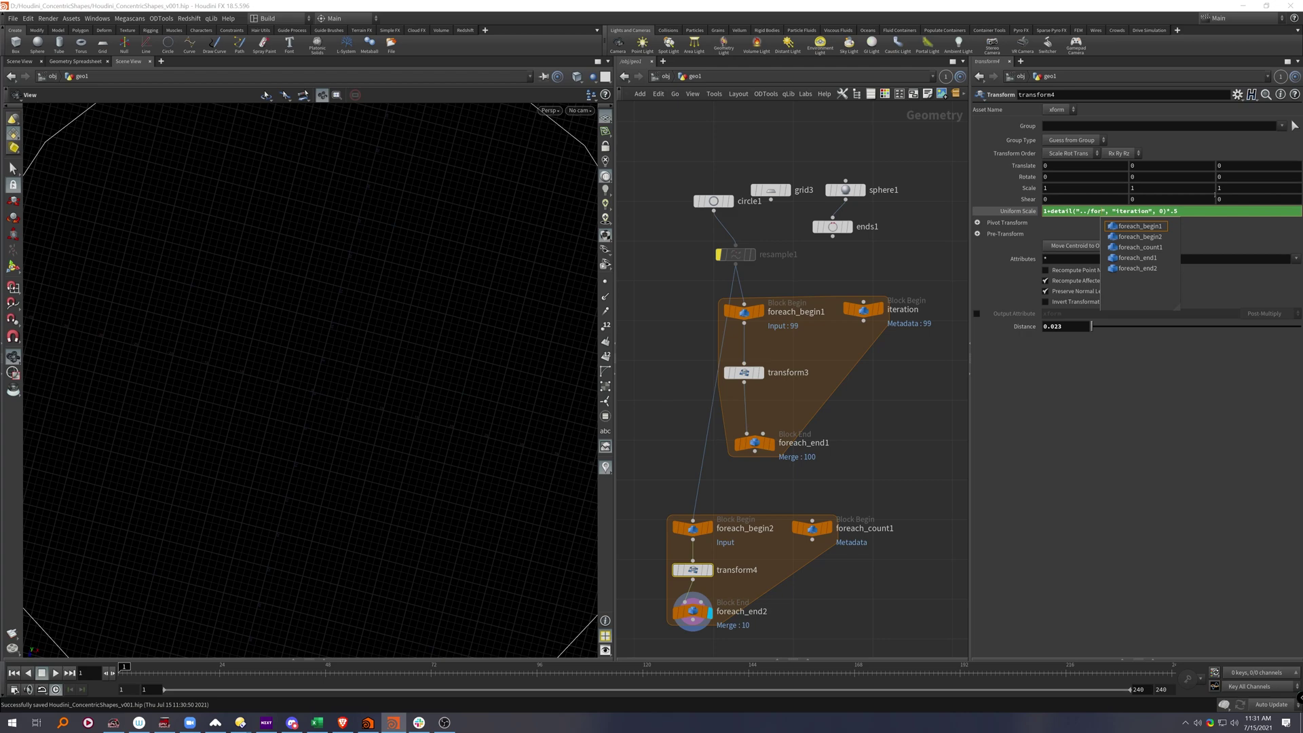
key(Down)
key(Down)
key(Return)
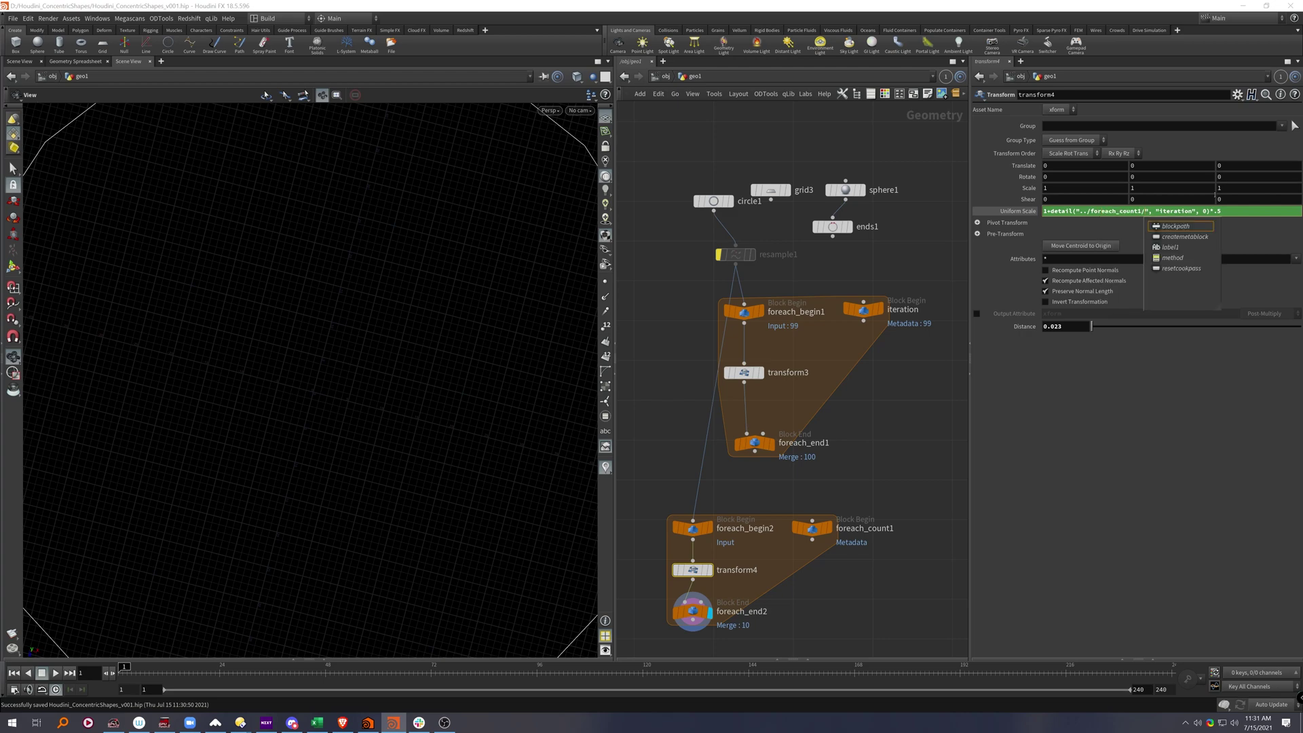
key(Return)
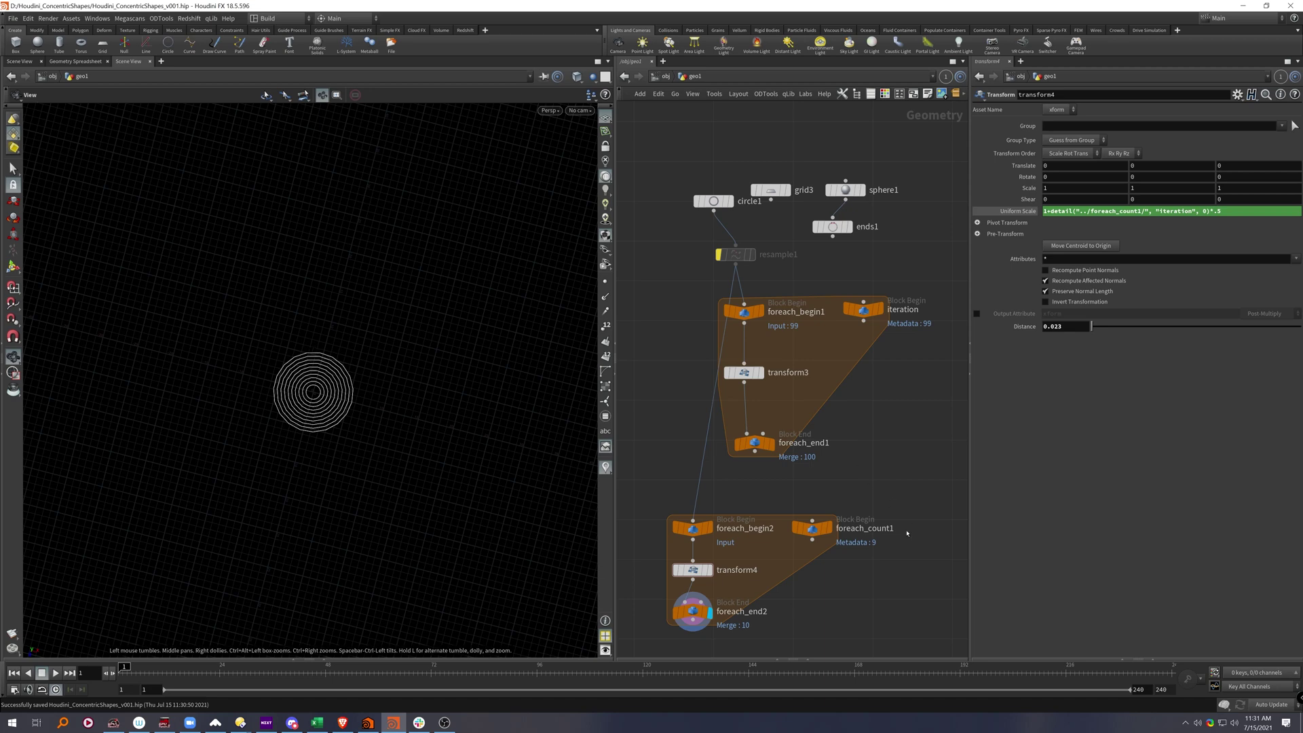
drag(908, 617, 631, 498)
- Delete the second loop's nodes and spread out transform3 and foreach_end1
key(Delete)
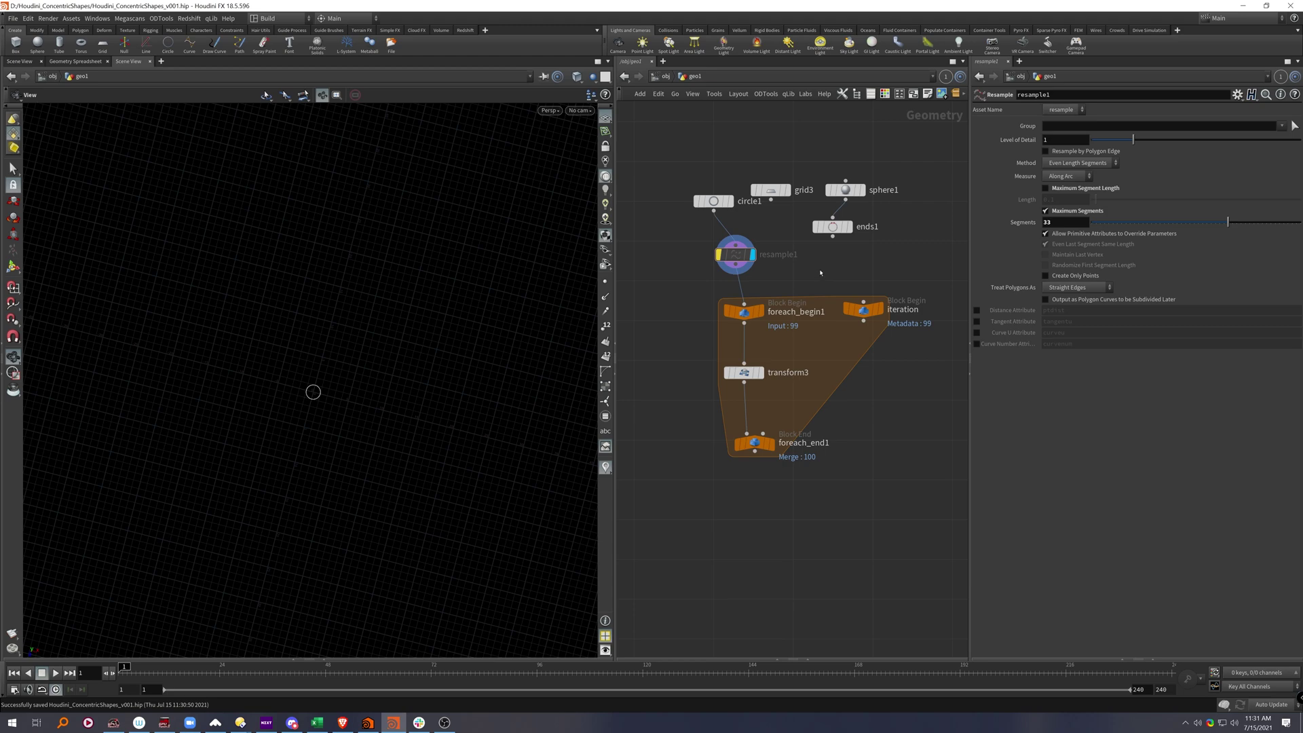
drag(760, 452, 756, 476)
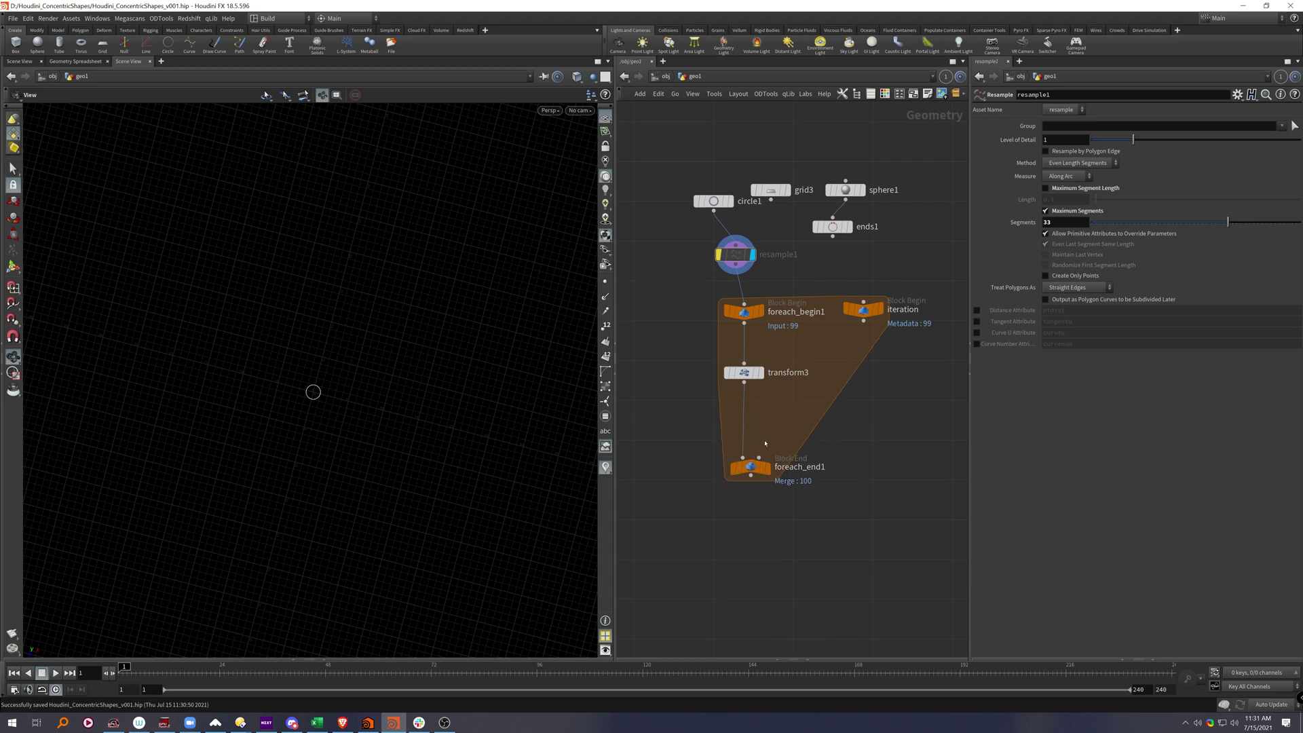
drag(744, 373, 739, 397)
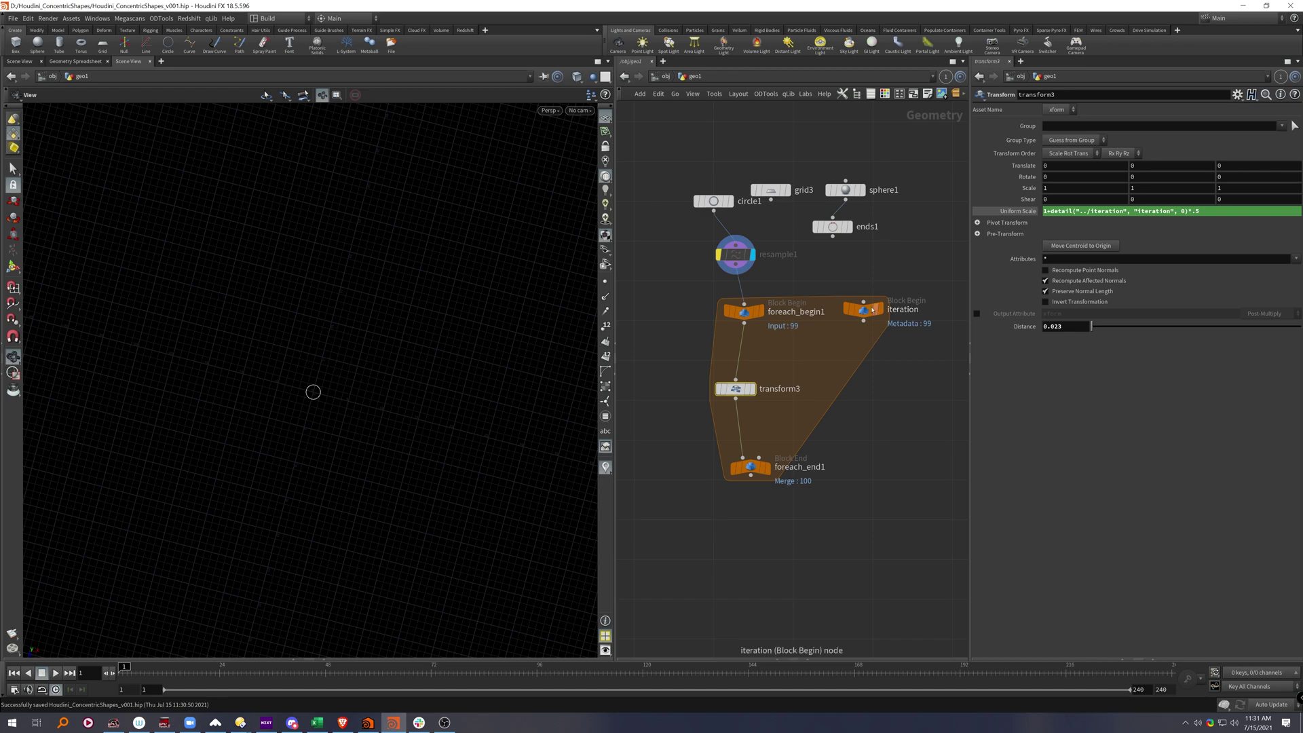
mouse_move(902, 311)
- Display foreach_end1, drop the 1+ from the scale expression, and inspect the iteration metadata node
click(768, 467)
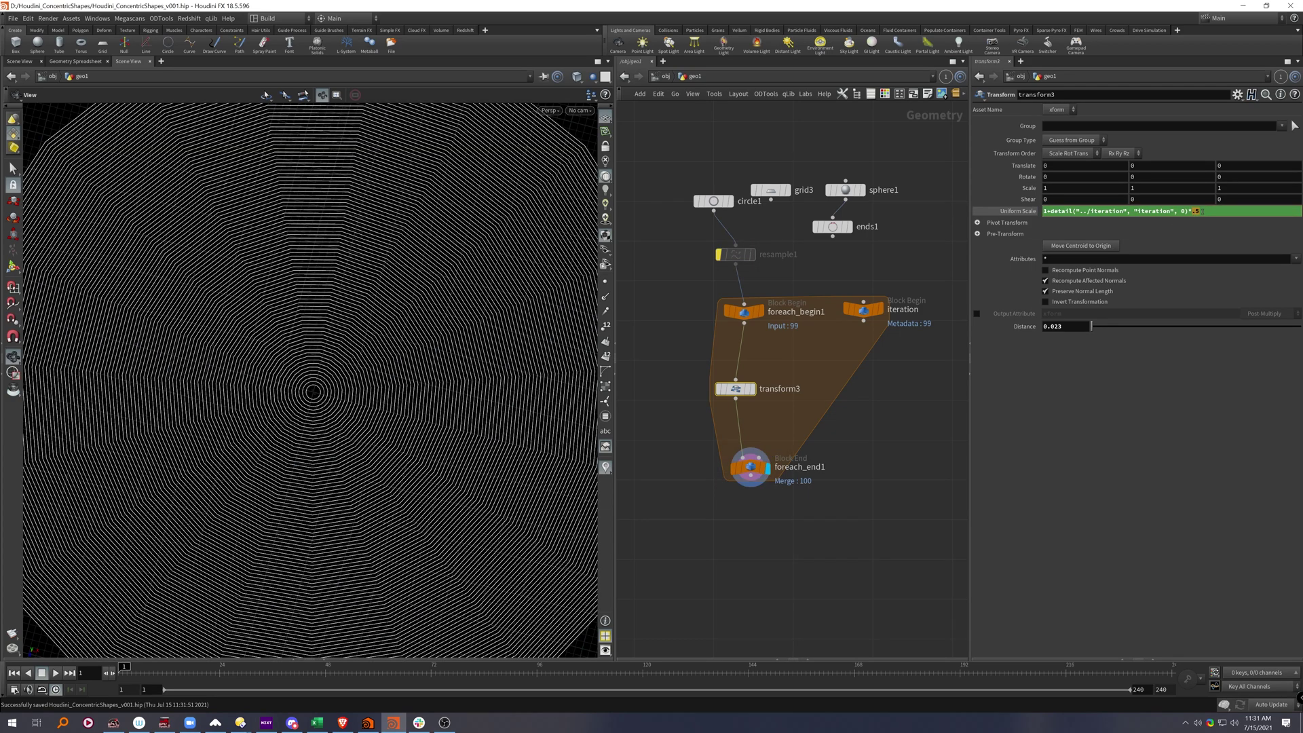
scroll(515, 343, up, 5)
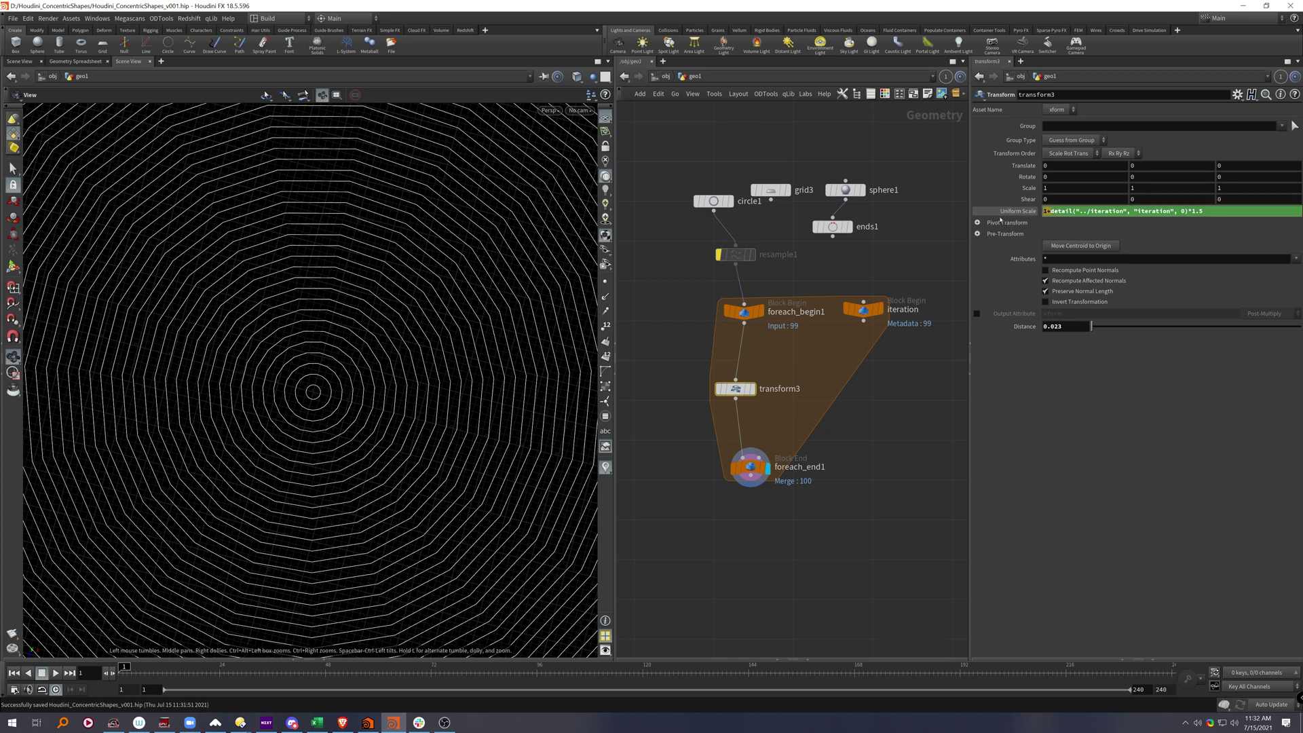
key(Delete)
key(Delete)
click(857, 313)
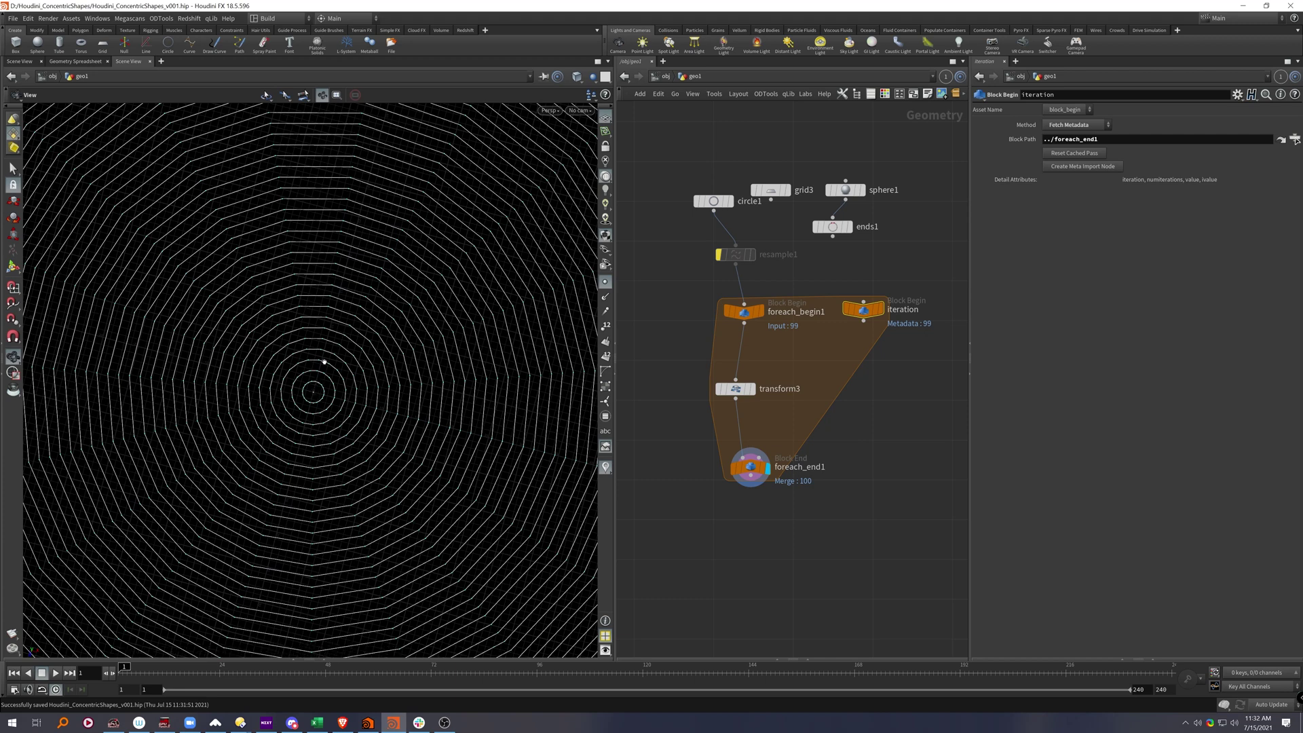
- Restore '1+' at the start of transform3's Uniform Scale expression and display foreach_end1
click(753, 388)
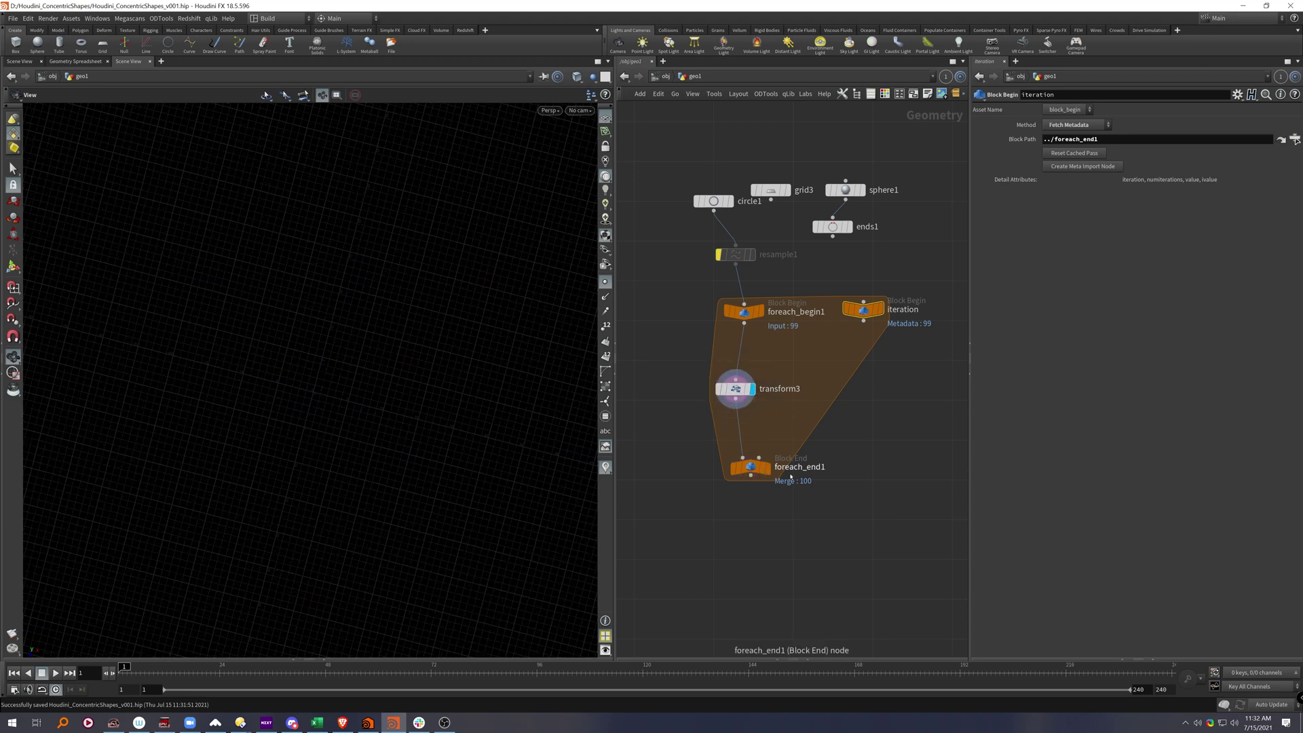
drag(792, 412, 718, 369)
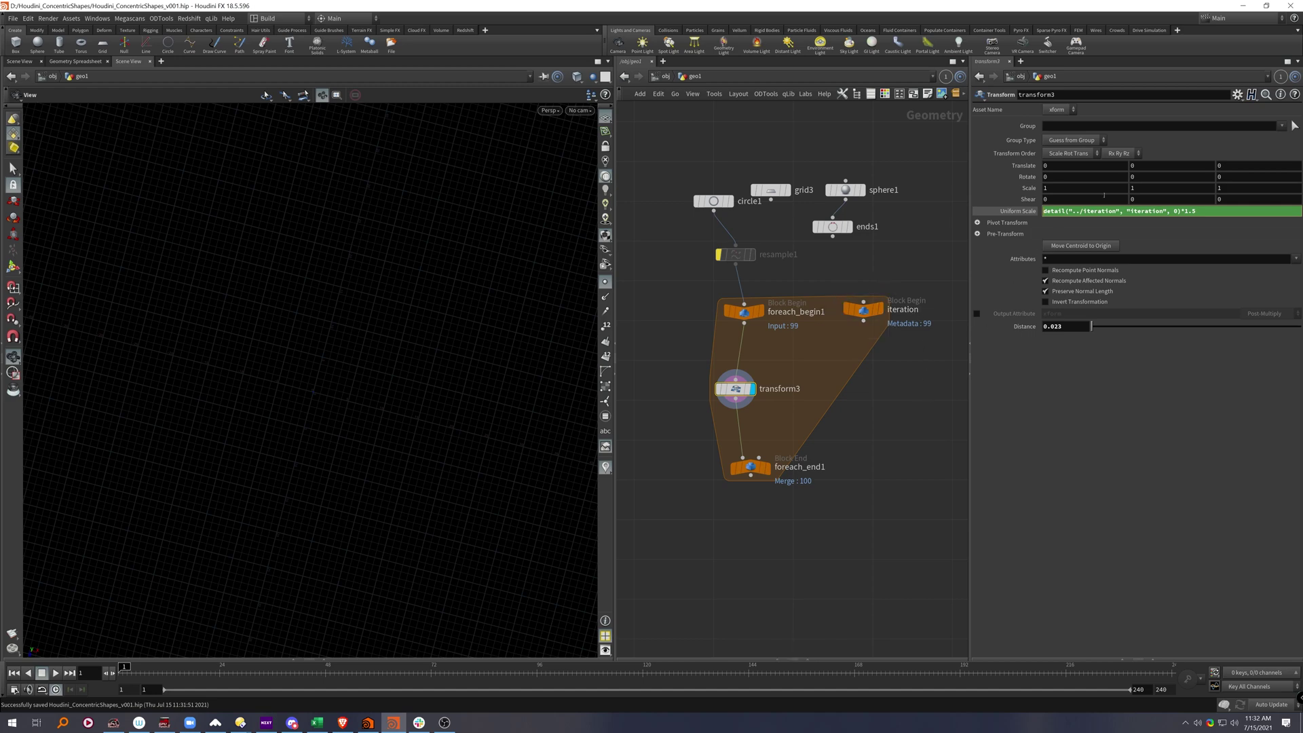
text(1+)
click(771, 470)
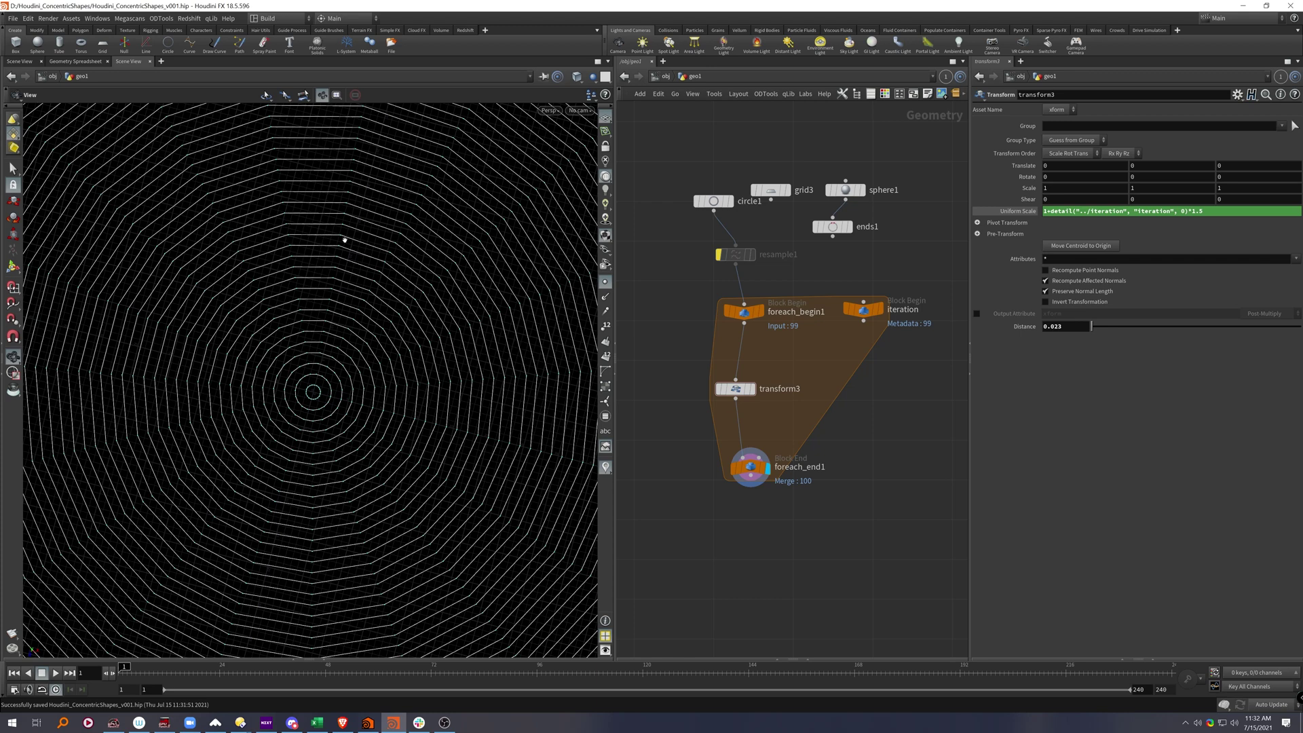
- Save the scene as Houdini_ConcentricShapes_v001.hip
key(ctrl+s)
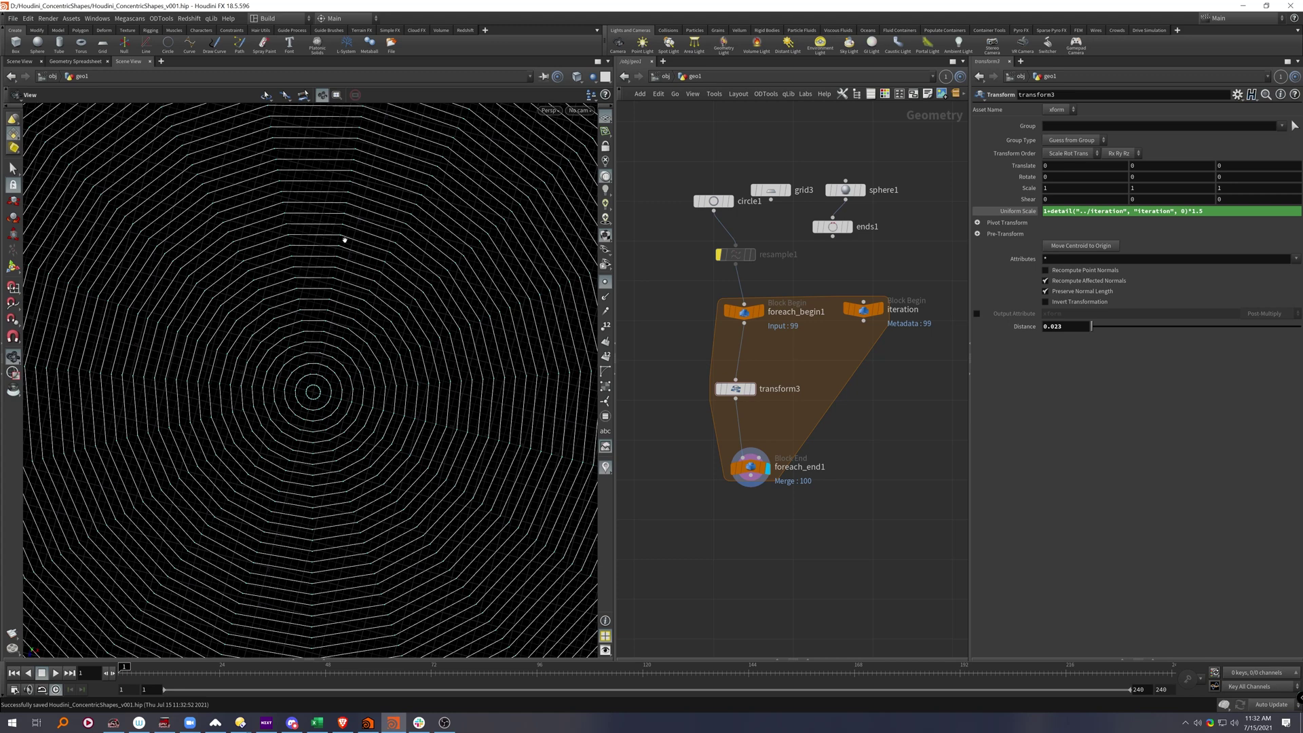